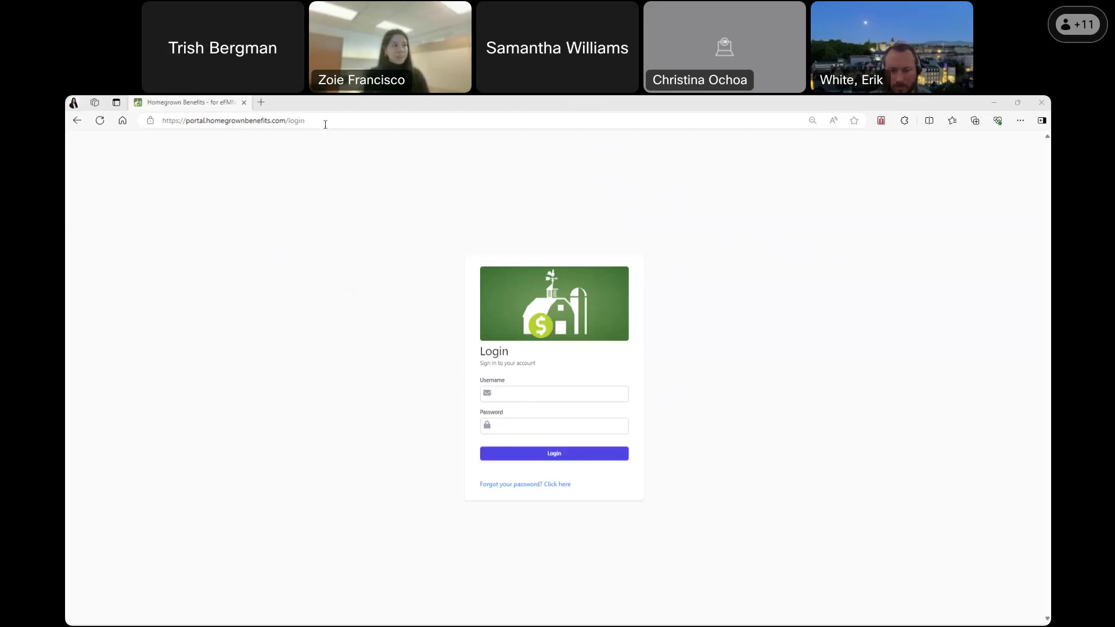
# - Sign in as state agency staff with the saved username and the account password
pyautogui.click(523, 393)
pyautogui.write('zoi')
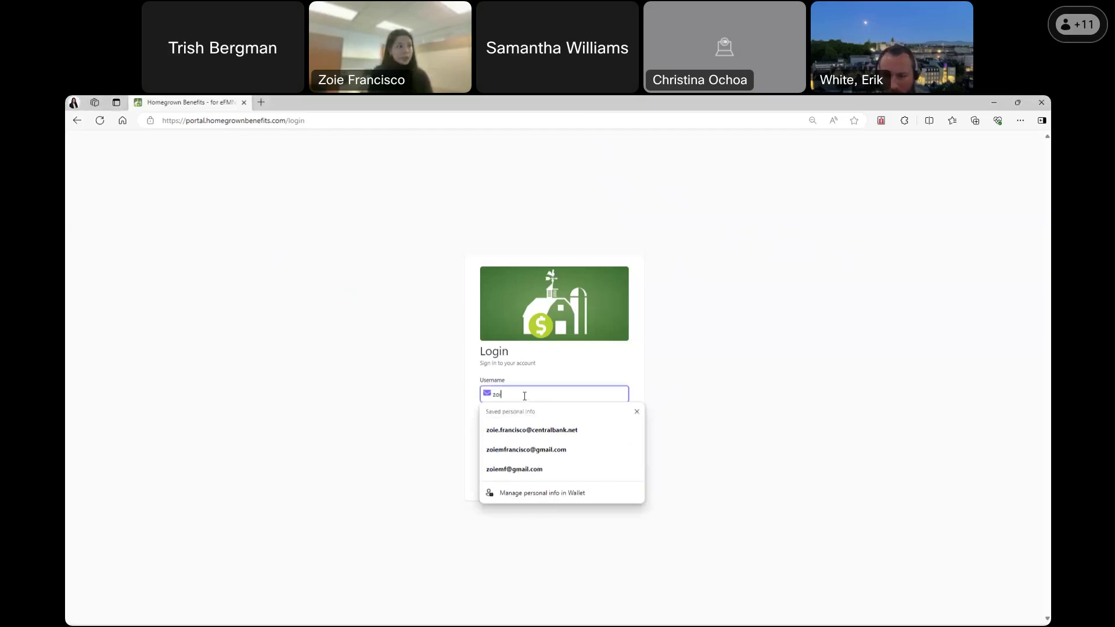
pyautogui.write('em')
pyautogui.press('Down')
pyautogui.press('Tab')
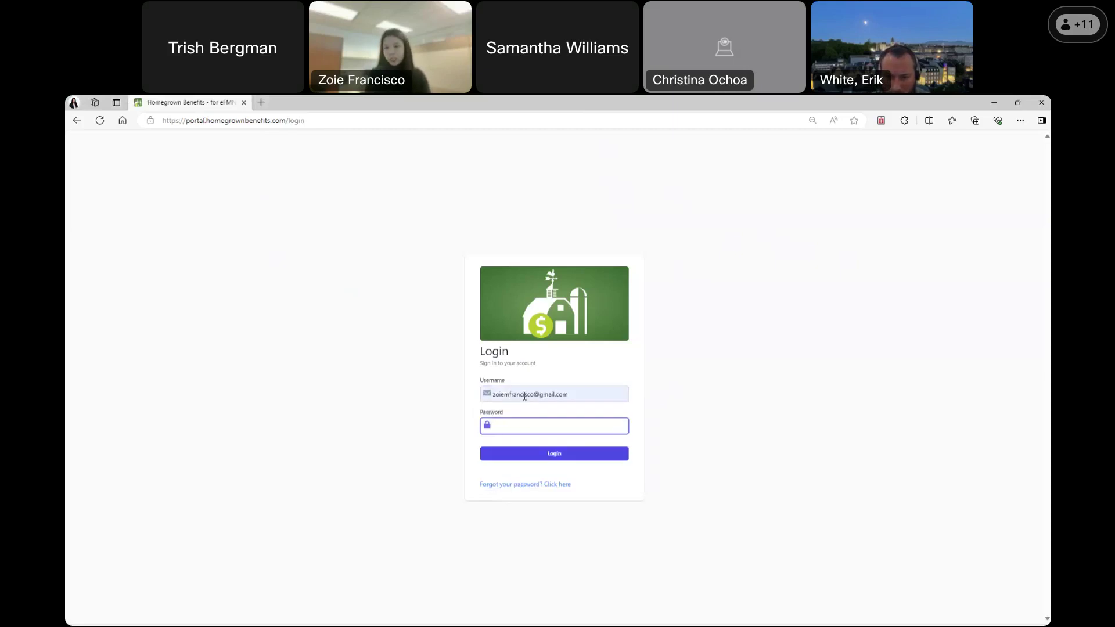
pyautogui.write('•••')
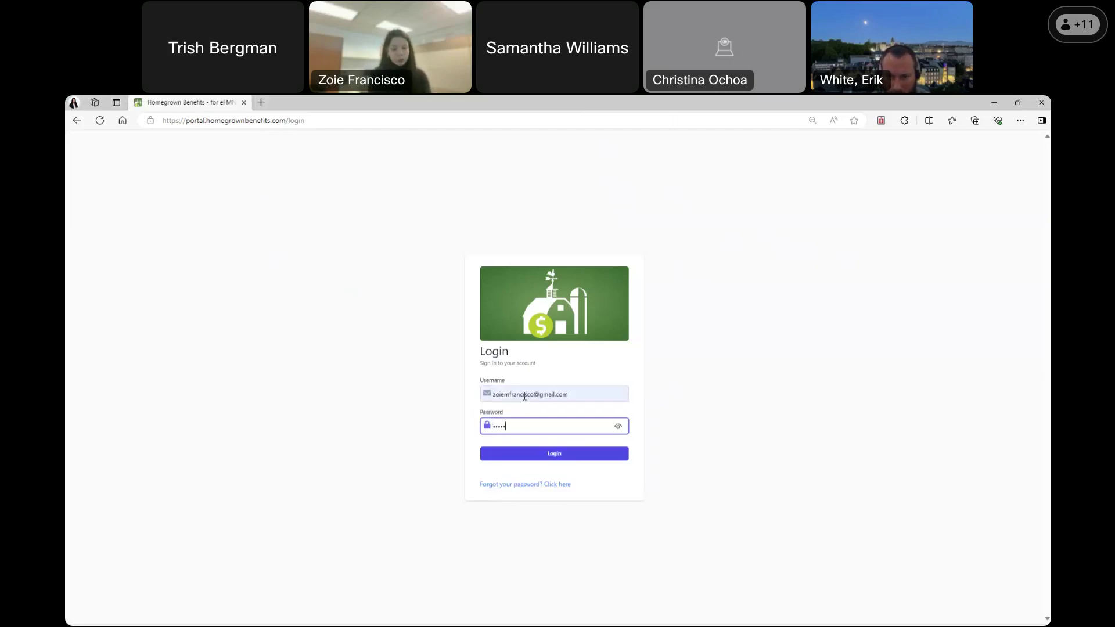
pyautogui.press('Return')
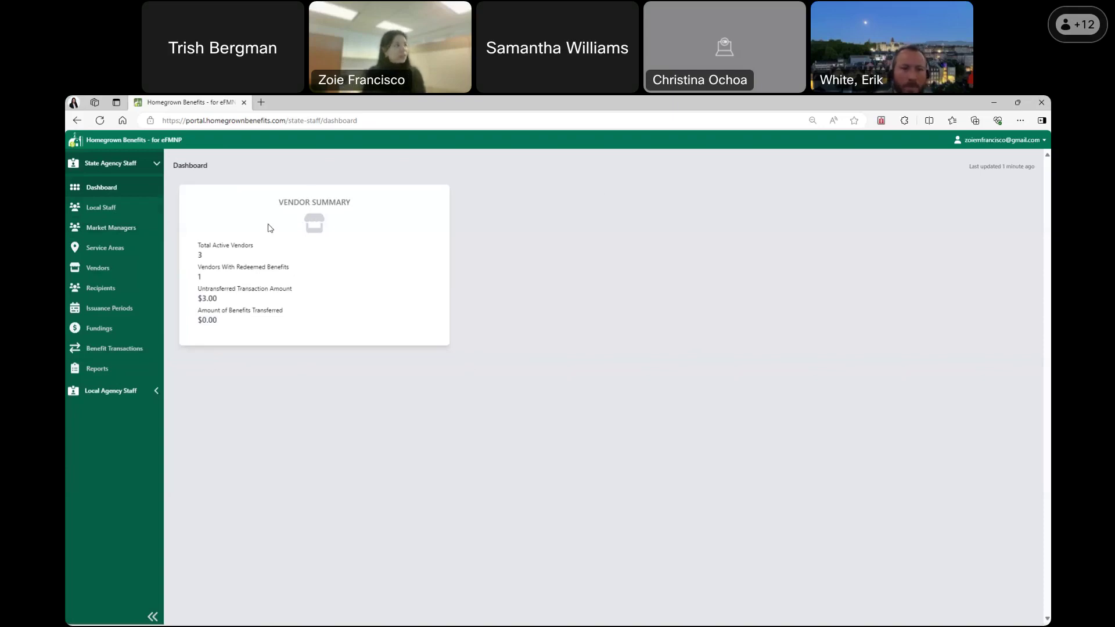
# - Browse the Local Staff and Market Managers lists, then the four Training State service areas
pyautogui.click(106, 209)
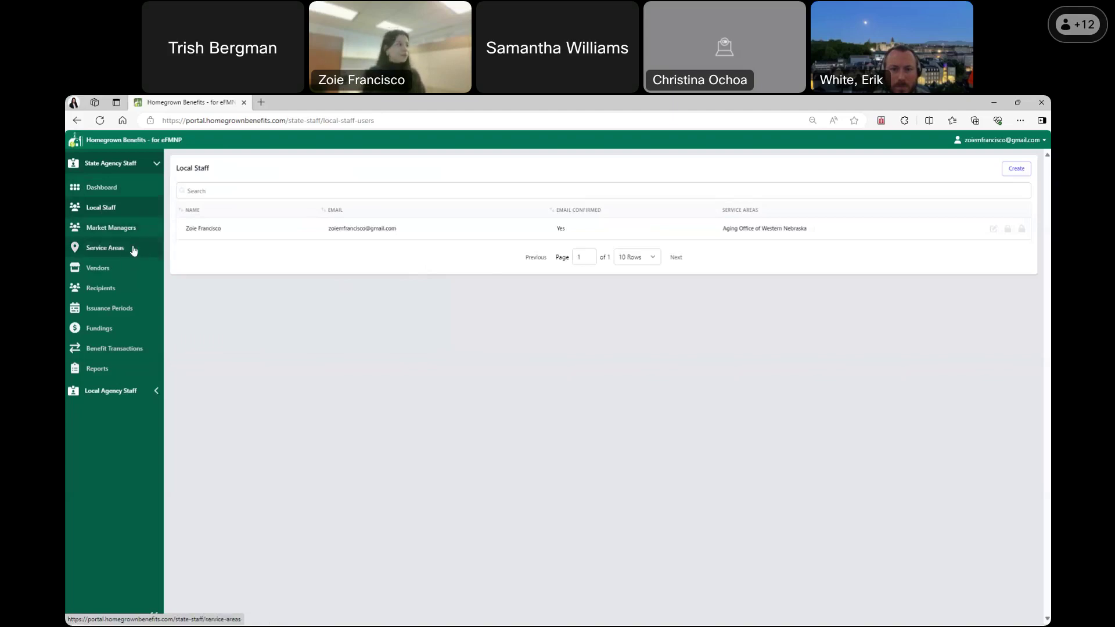
pyautogui.click(142, 231)
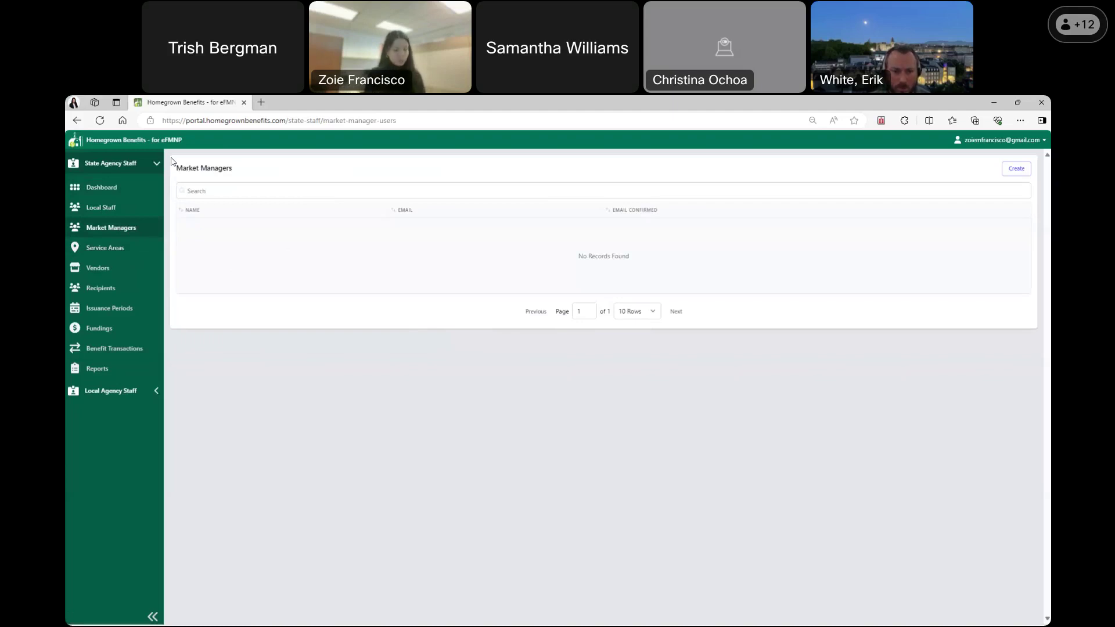
pyautogui.click(142, 250)
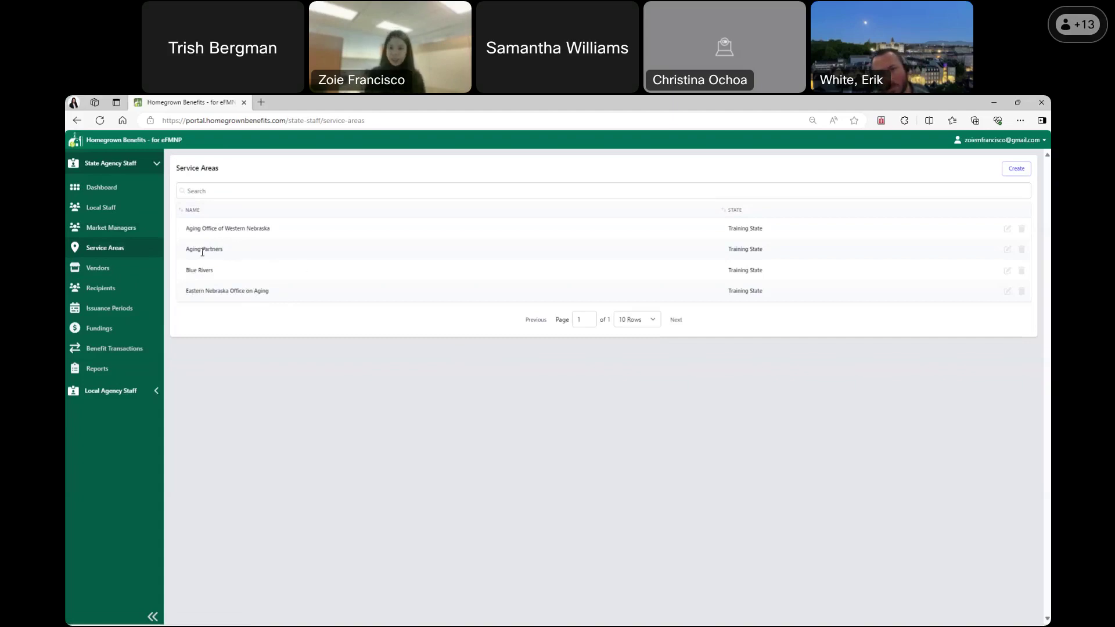
# - View the $5,000.00 Nebraska Training issuance period running 2/22/2024 to 5/31/2024
pyautogui.click(119, 313)
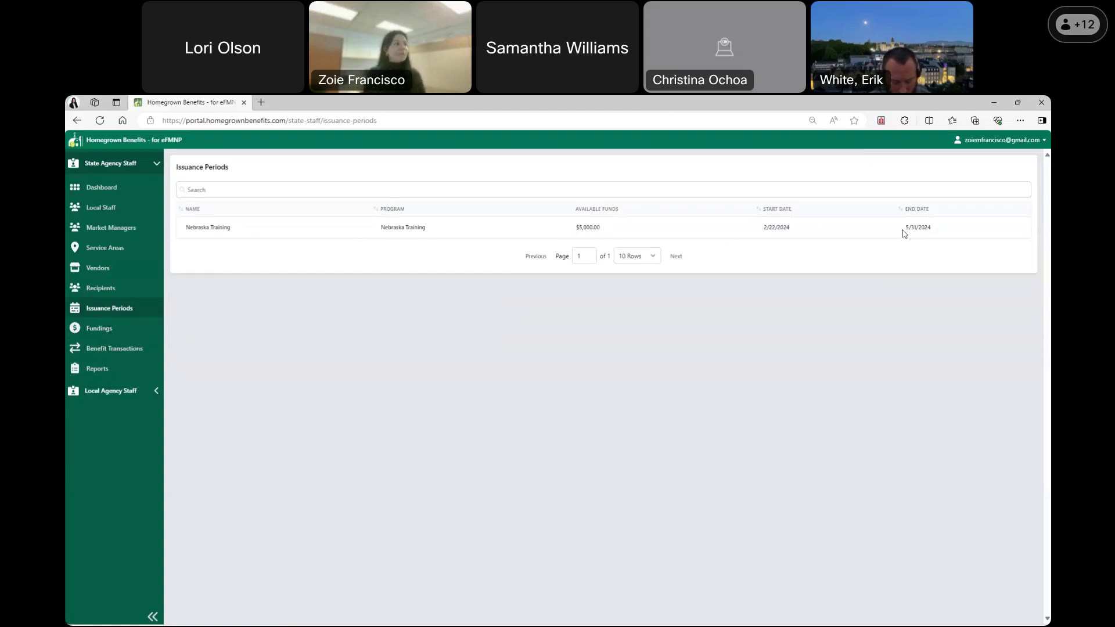
# - Open the Fundings list with two $1,000.00 balances and begin a new funding record
pyautogui.click(101, 335)
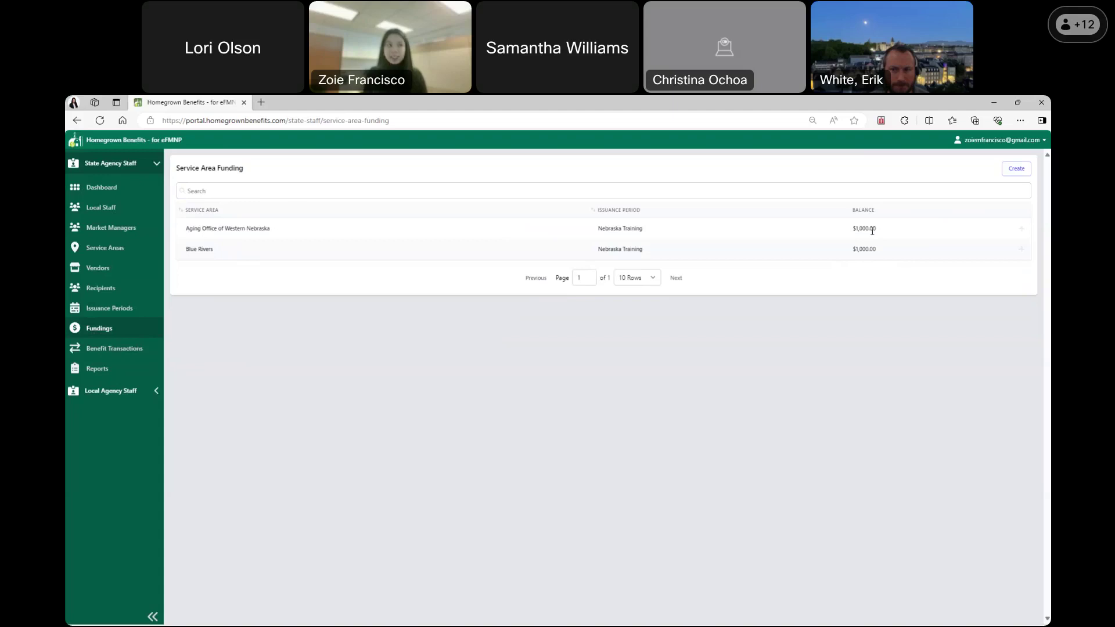
pyautogui.click(1014, 175)
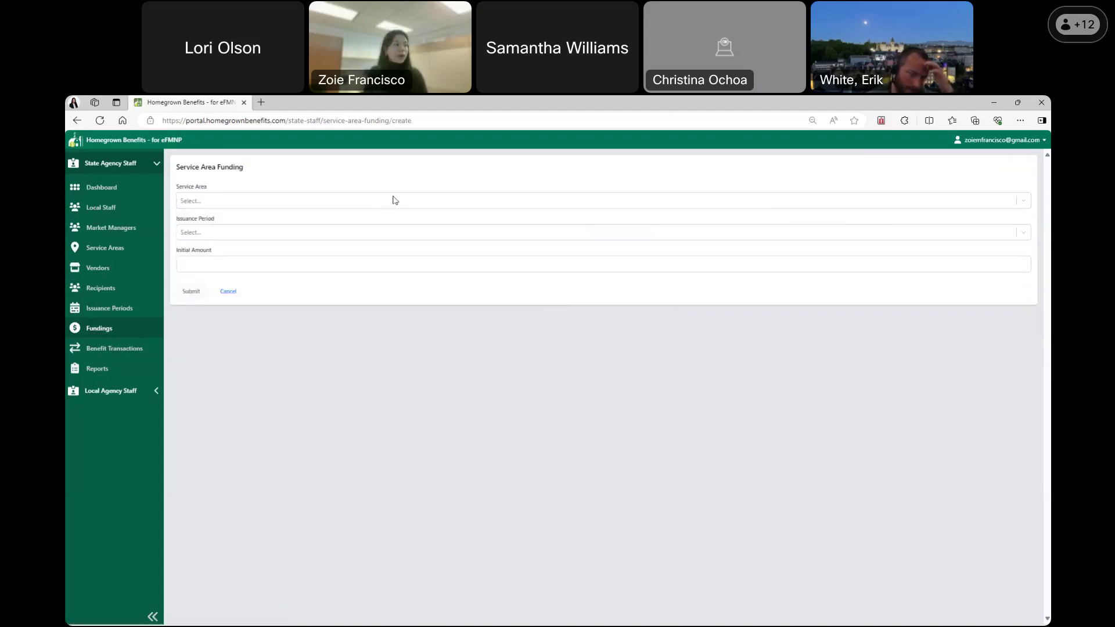
# - Submit a funding for Aging Partners, Nebraska Training period, with initial amount 1000
pyautogui.click(204, 204)
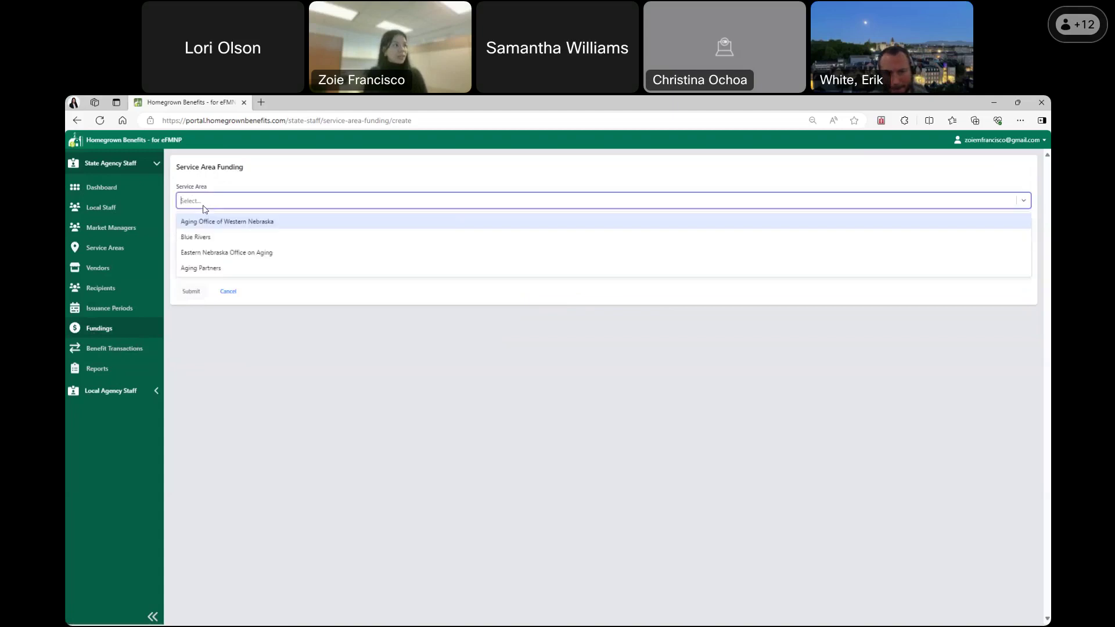
pyautogui.click(209, 269)
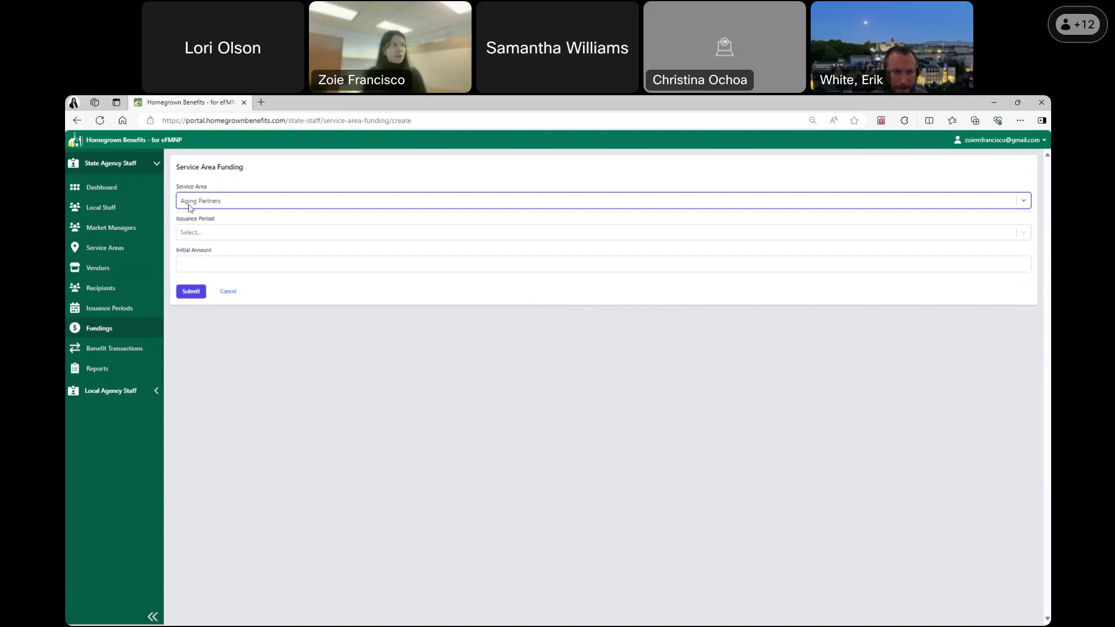
pyautogui.click(201, 234)
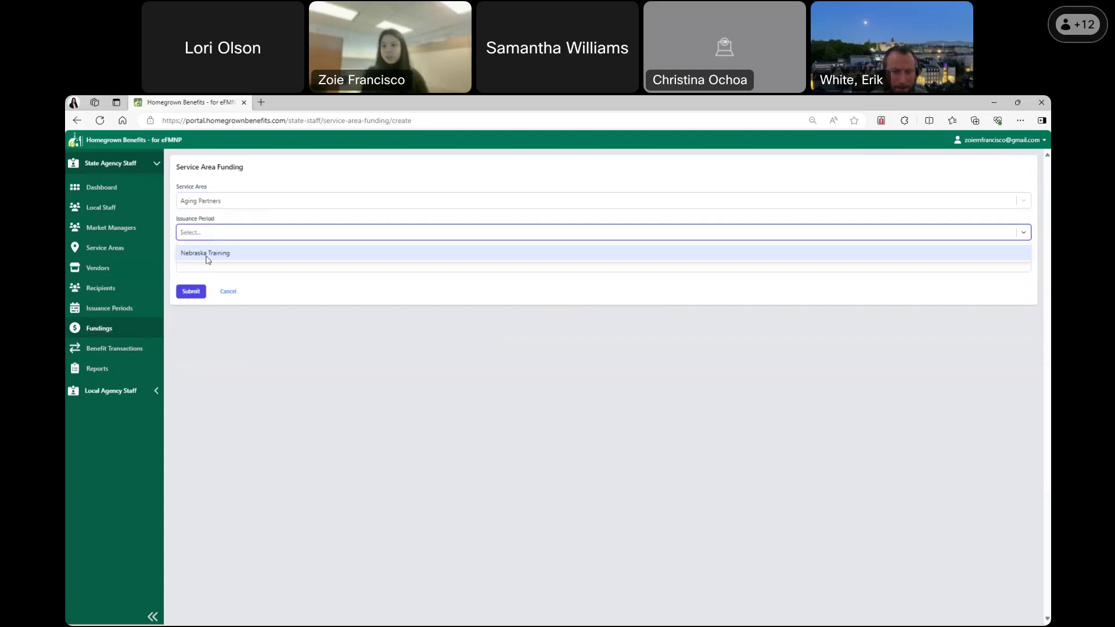
pyautogui.click(208, 254)
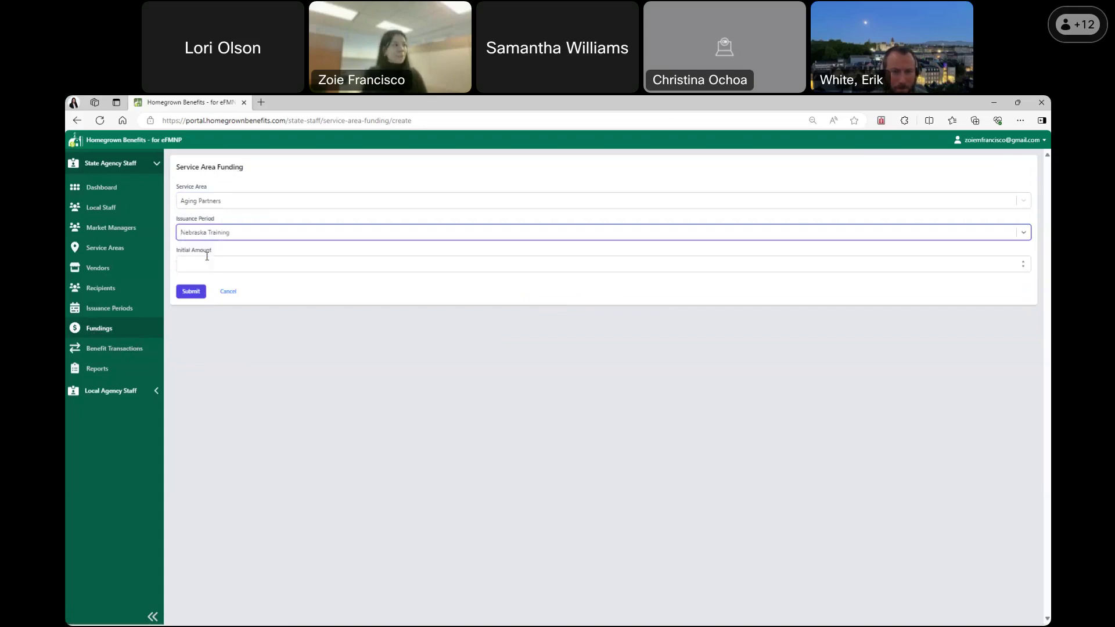
pyautogui.click(209, 263)
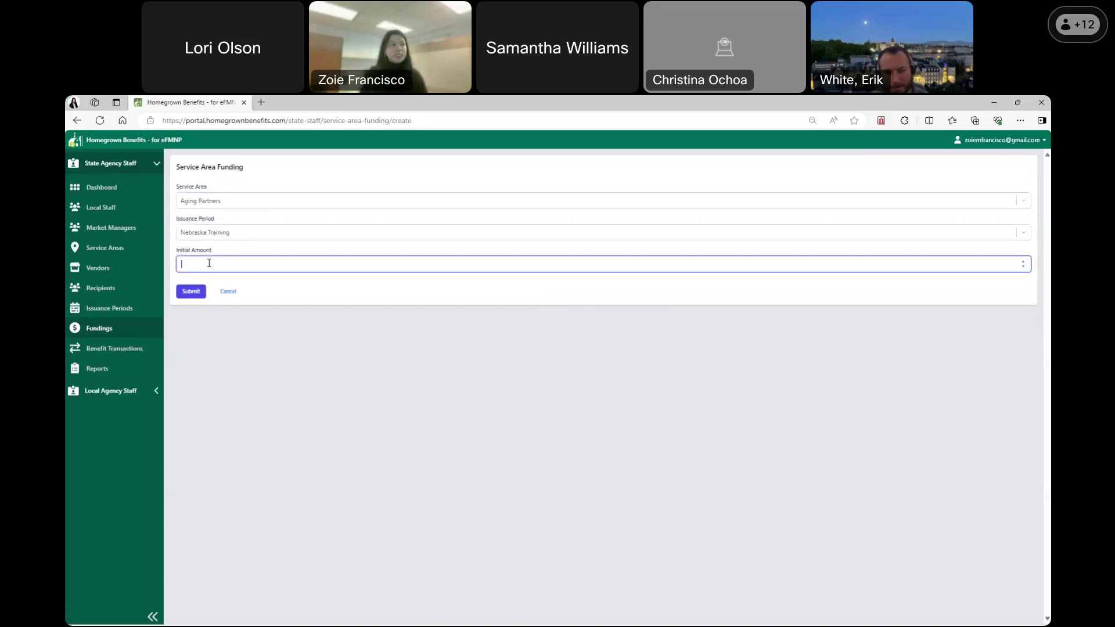
pyautogui.write('1000')
pyautogui.click(183, 295)
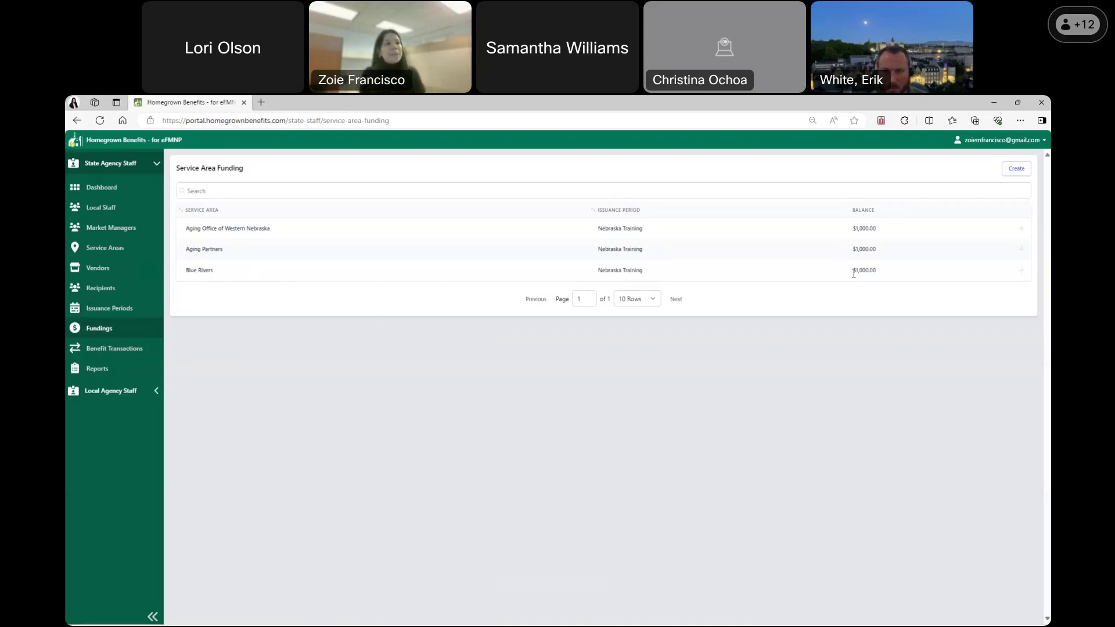
pyautogui.moveTo(854, 273); pyautogui.dragTo(863, 272)
pyautogui.moveTo(202, 271); pyautogui.dragTo(206, 271)
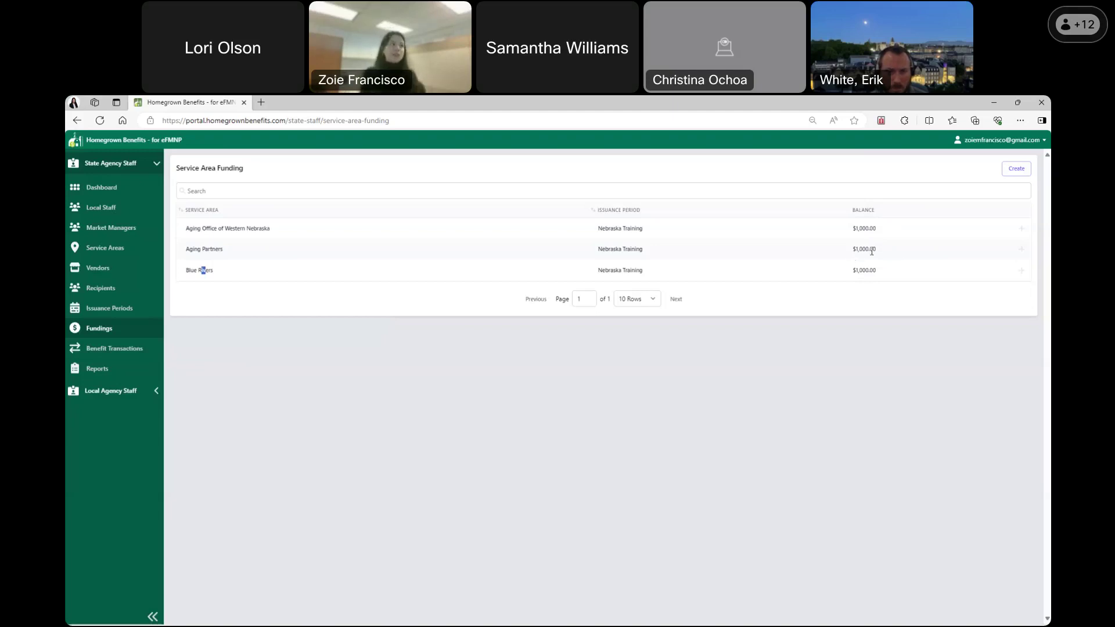
pyautogui.click(878, 270)
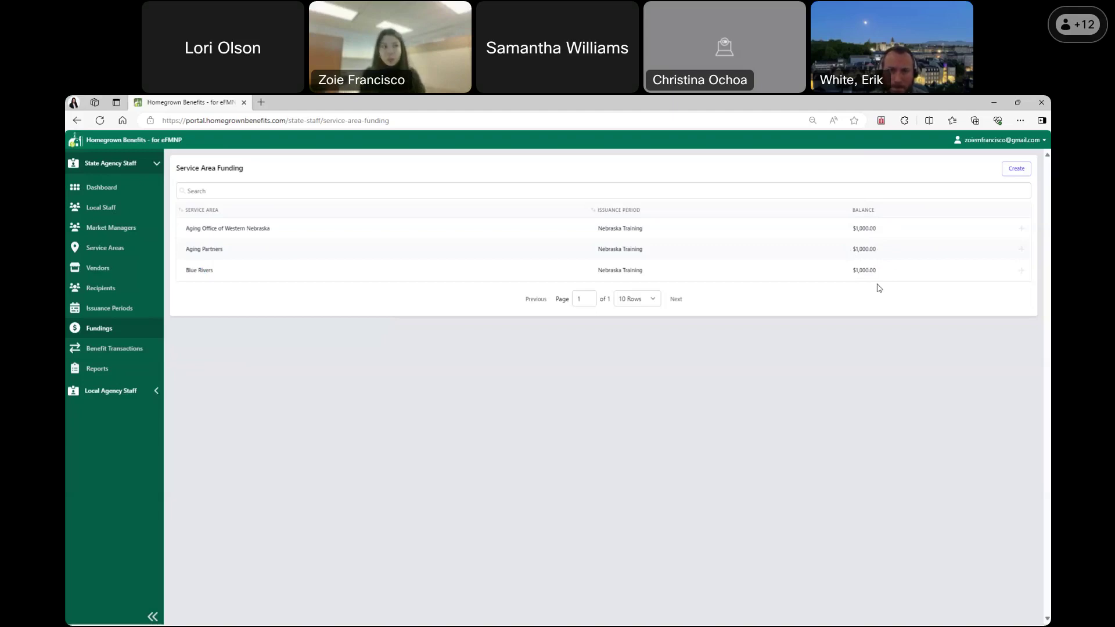
# - Add a 1000 funding entry to Aging Partners, bringing its total to 2000
pyautogui.click(1021, 250)
pyautogui.click(635, 197)
pyautogui.write('1000')
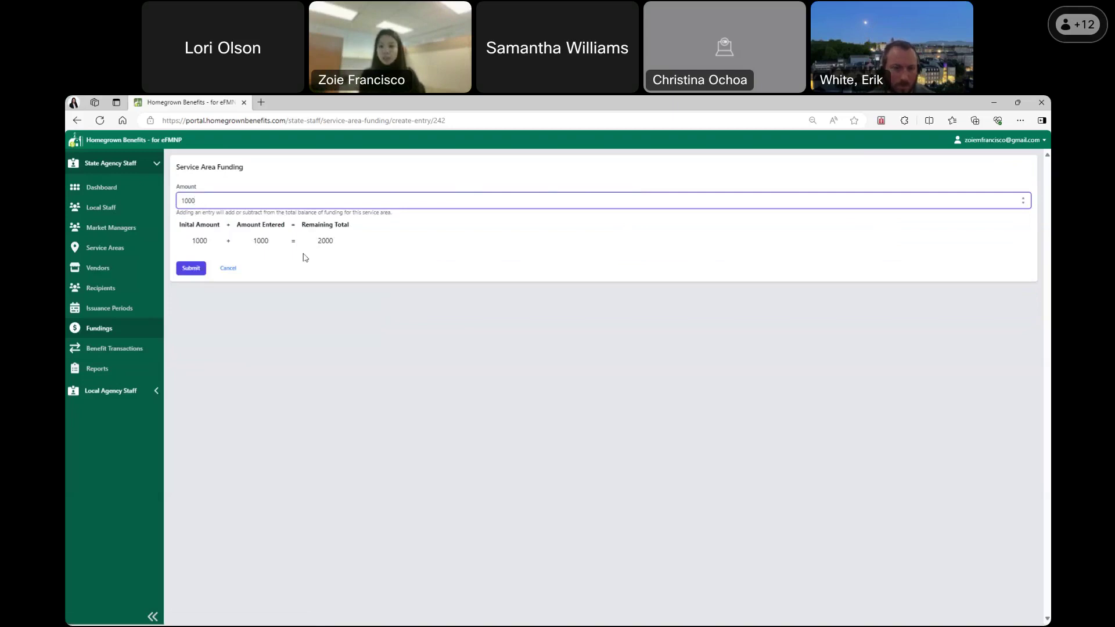
pyautogui.click(191, 268)
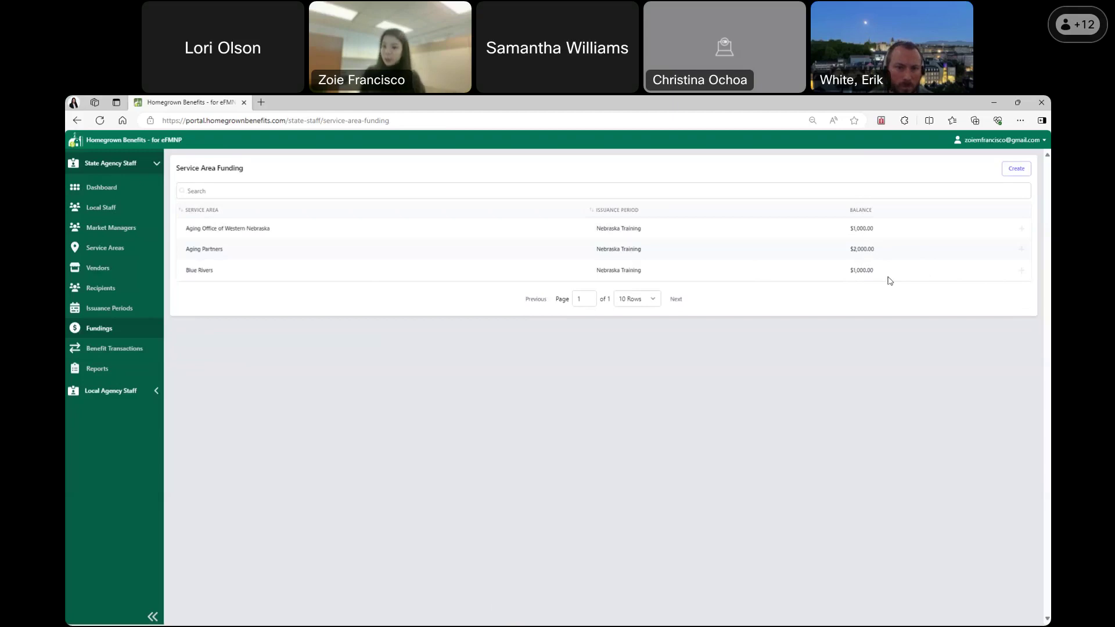
# - Submit a -500 funding adjustment for Blue Rivers, then go to the Vendors list
pyautogui.click(1021, 271)
pyautogui.click(435, 197)
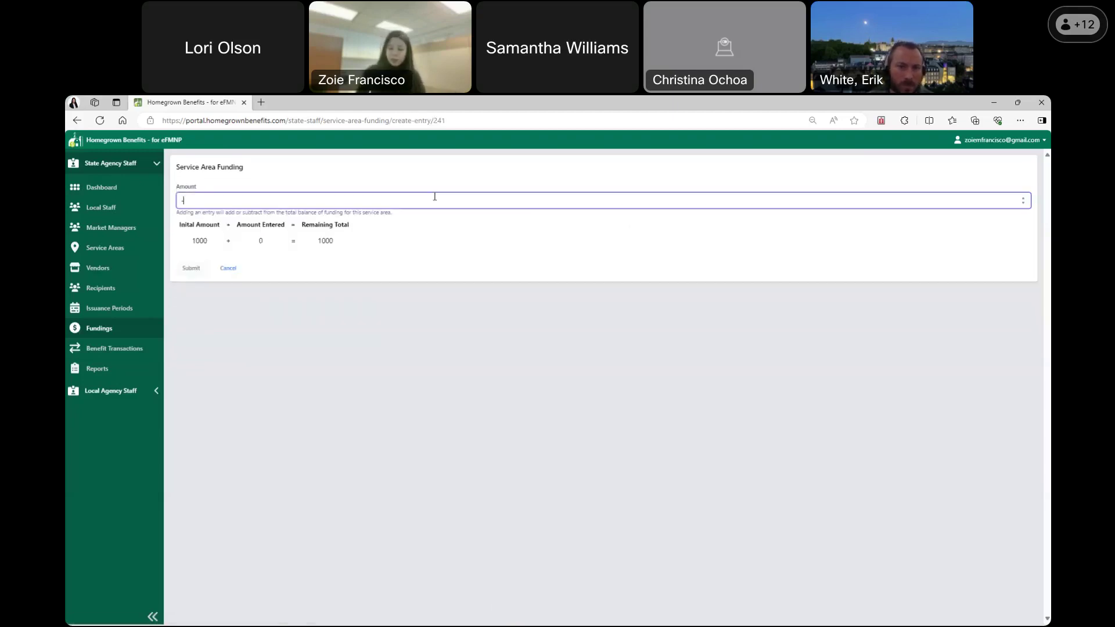
pyautogui.write('-500')
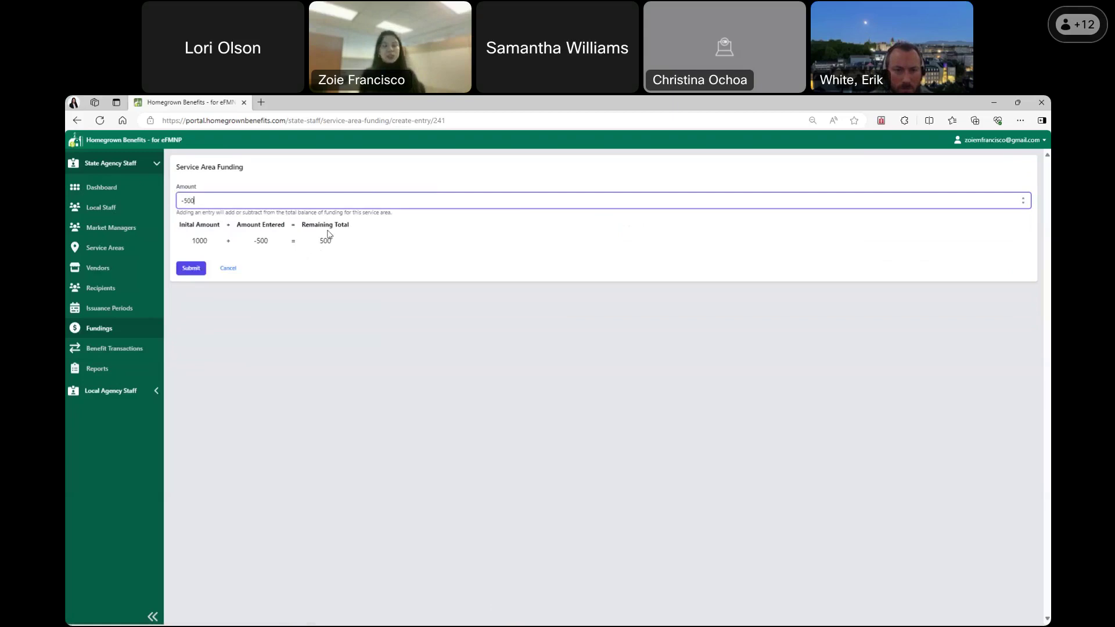
pyautogui.click(187, 270)
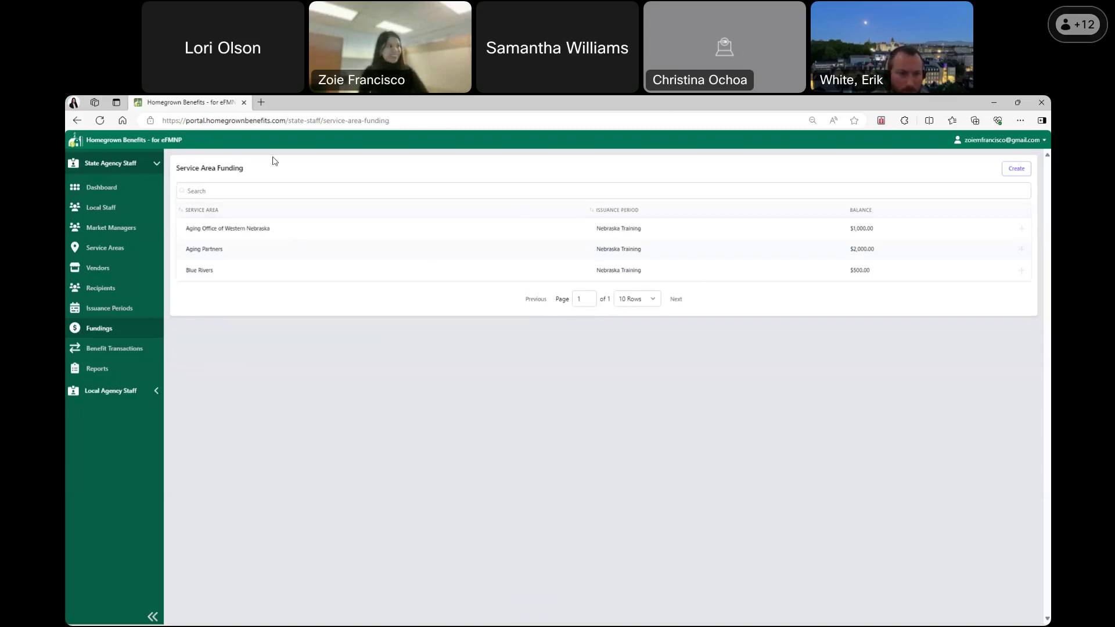
pyautogui.click(127, 275)
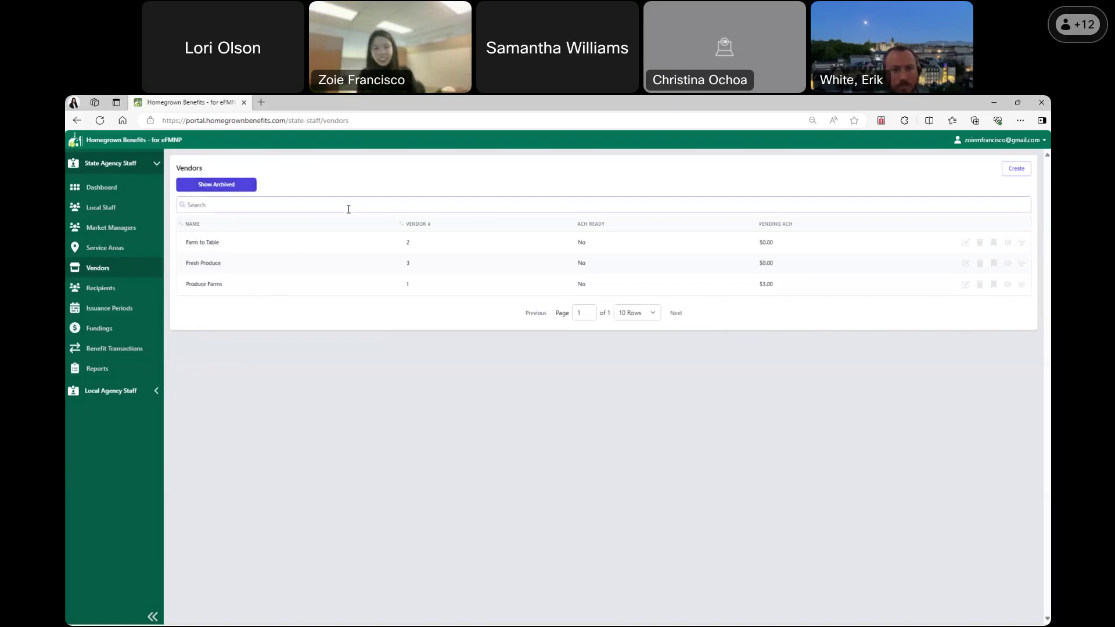
# - Filter the vendors by '3', then delete the search term to list all vendors
pyautogui.click(308, 205)
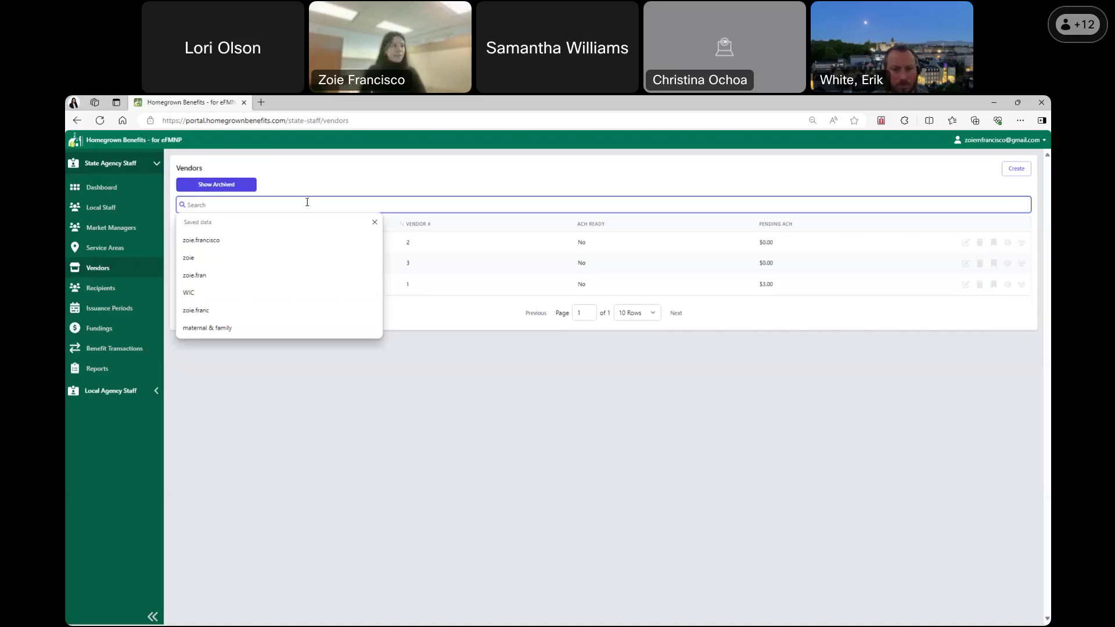
pyautogui.write('3')
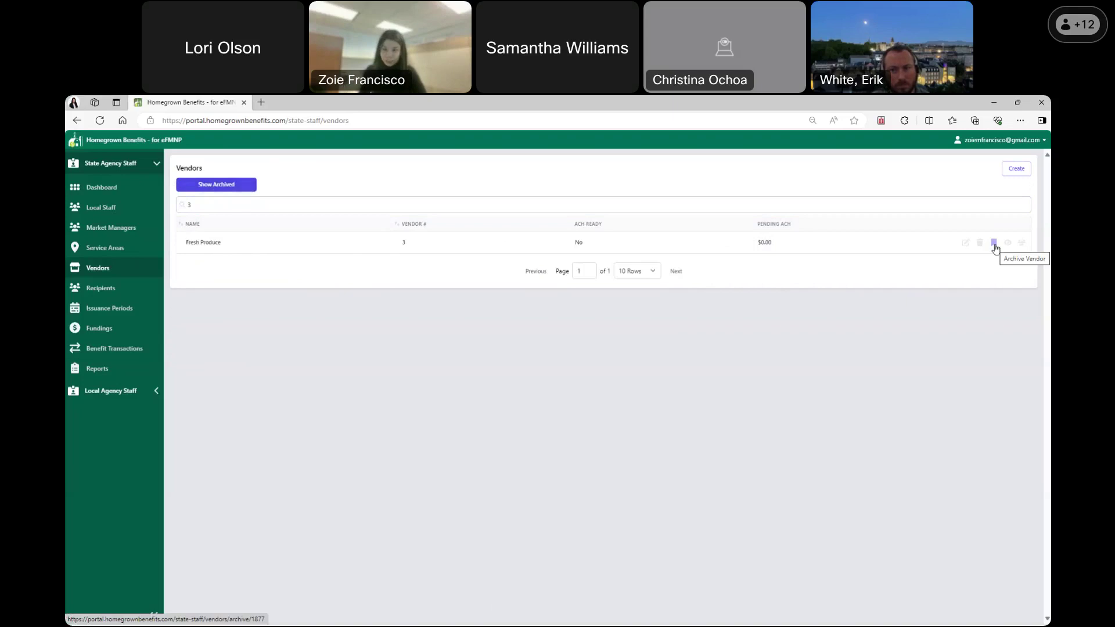
pyautogui.doubleClick(188, 205)
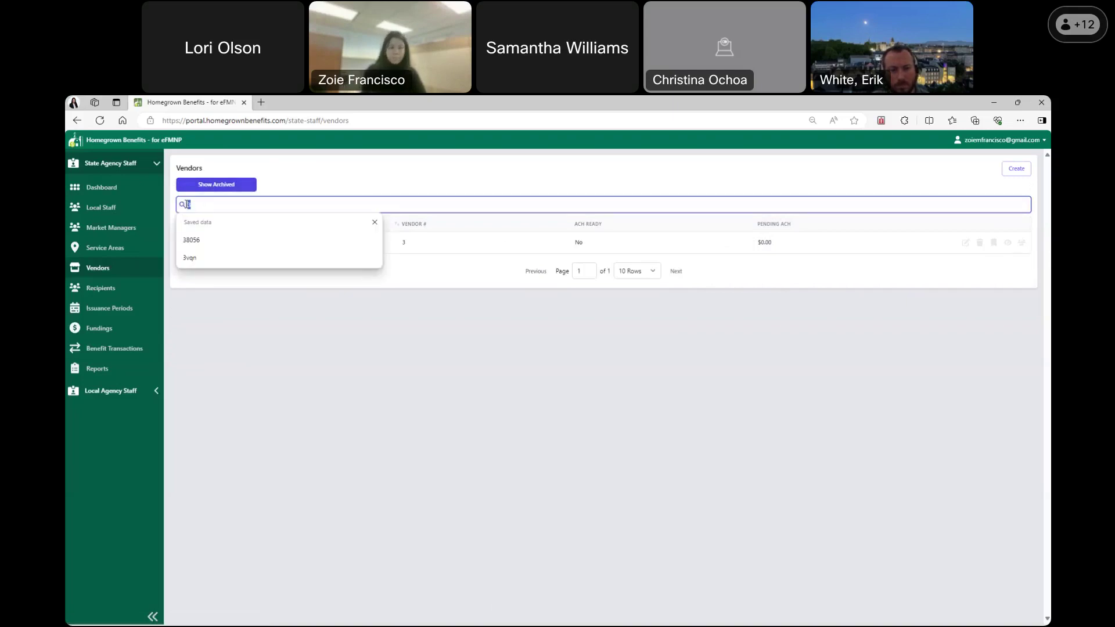
pyautogui.press('BackSpace')
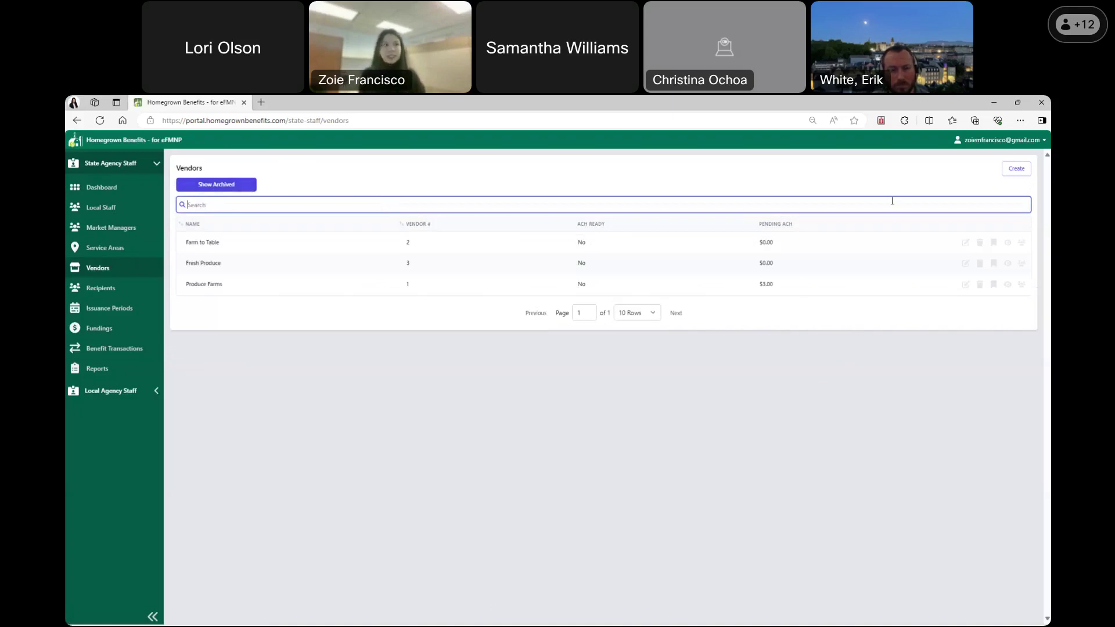
# - Start a new vendor named 'Farm Produce' with vendor number 4
pyautogui.click(1013, 171)
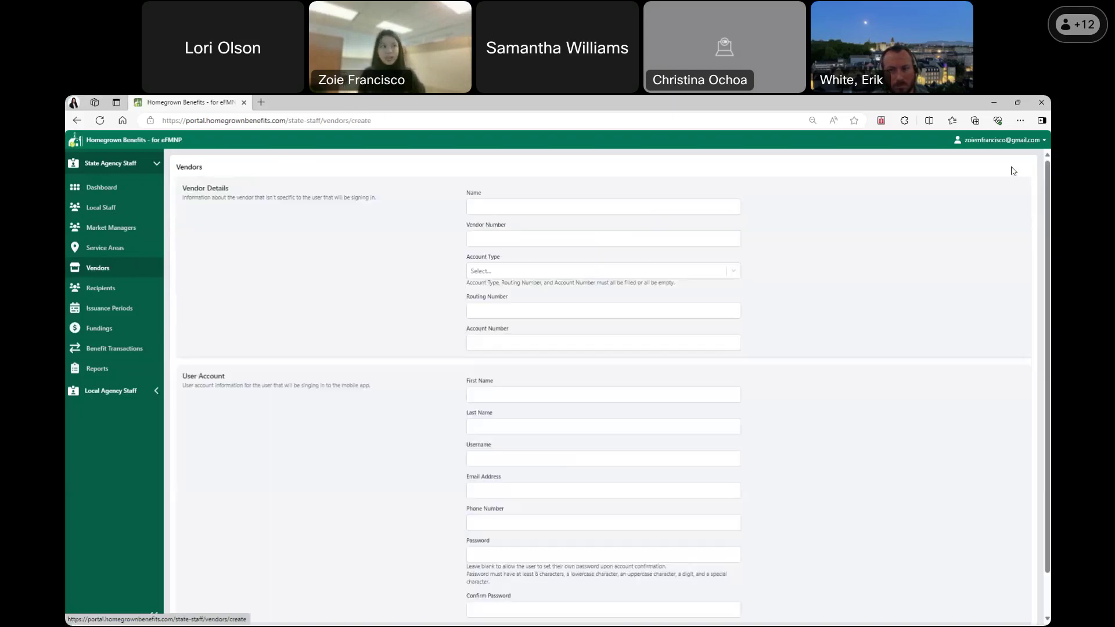
pyautogui.click(688, 206)
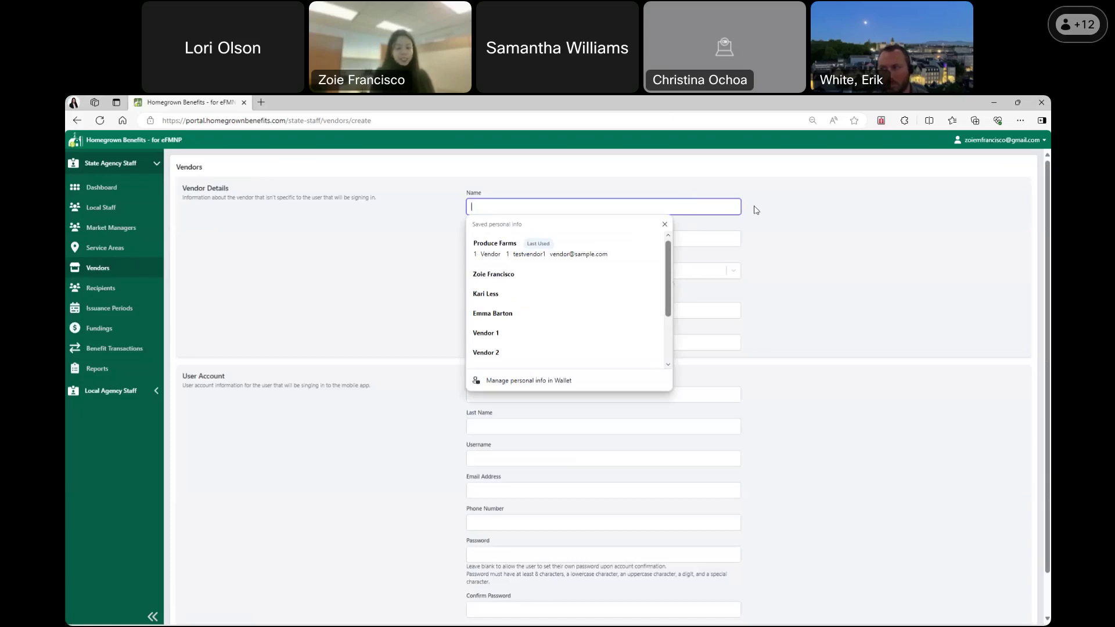
pyautogui.write('Farm P')
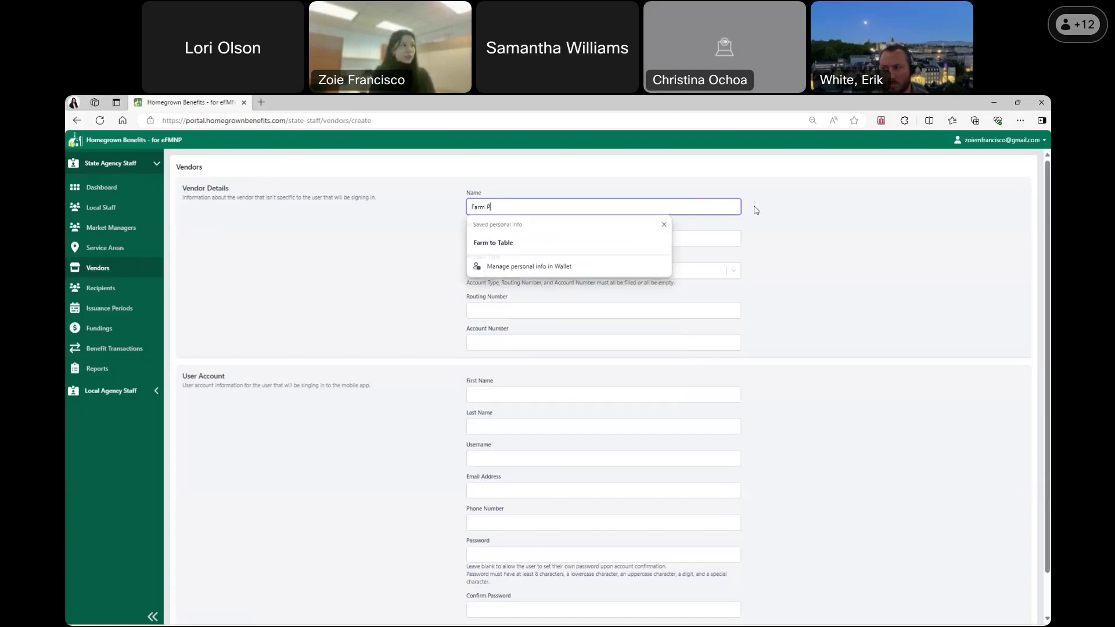
pyautogui.write('roduce')
pyautogui.press('Tab')
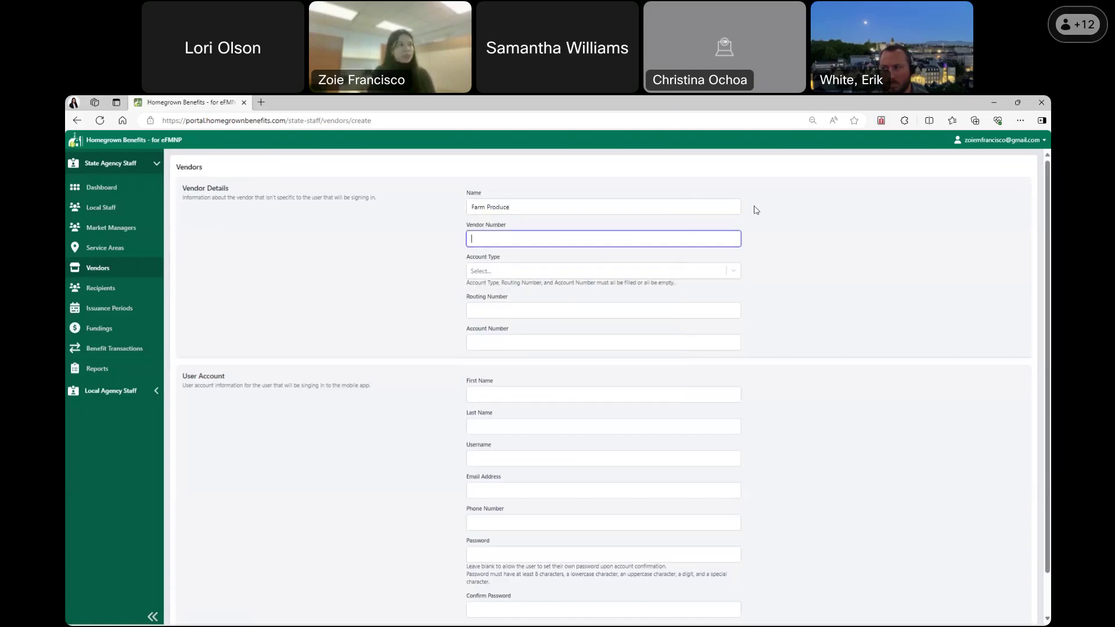
pyautogui.write('4')
pyautogui.press('Tab')
pyautogui.press('Tab')
pyautogui.press('Tab')
pyautogui.press('Tab')
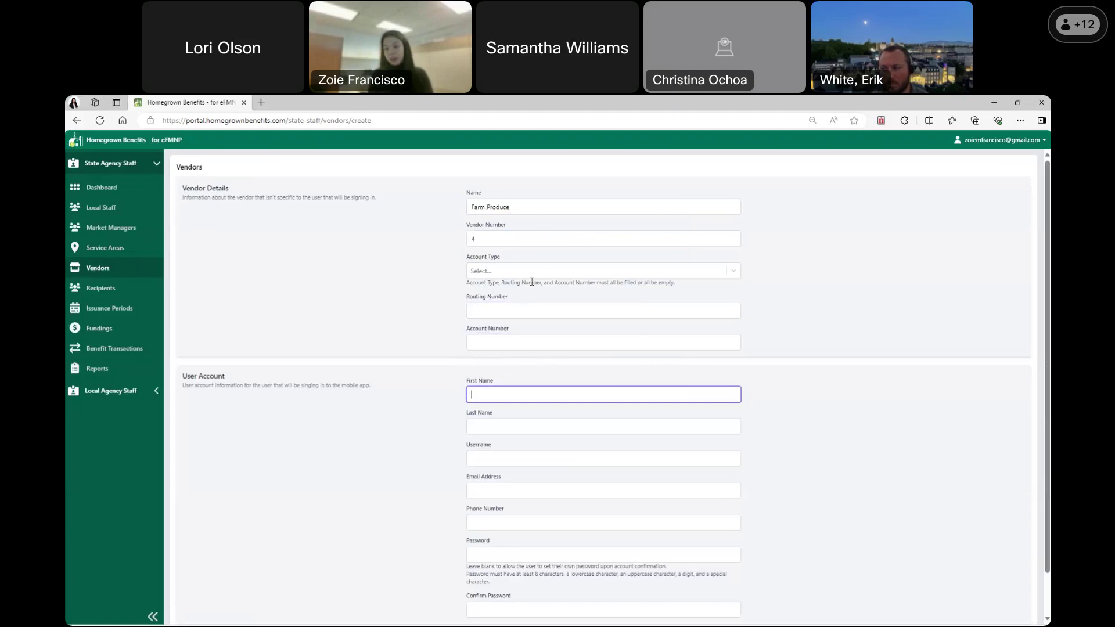
# - Enter the user account's first and last name, username and e-mail, leave phone blank, and submit
pyautogui.scroll(-1, 538, 284)
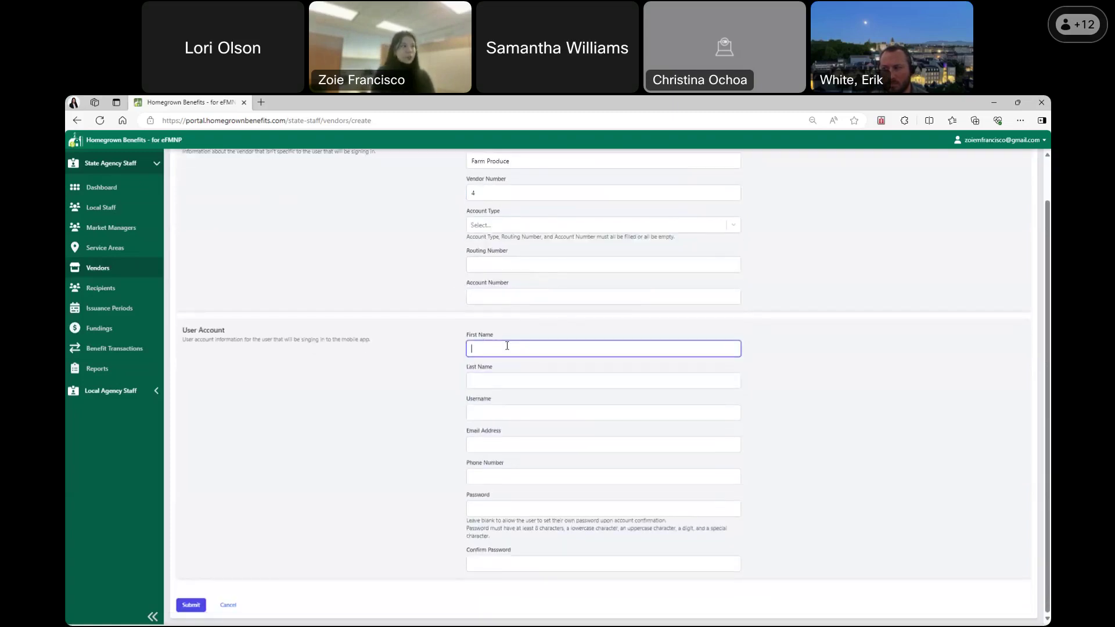
pyautogui.write('John')
pyautogui.press('Tab')
pyautogui.write('Doe')
pyautogui.press('Tab')
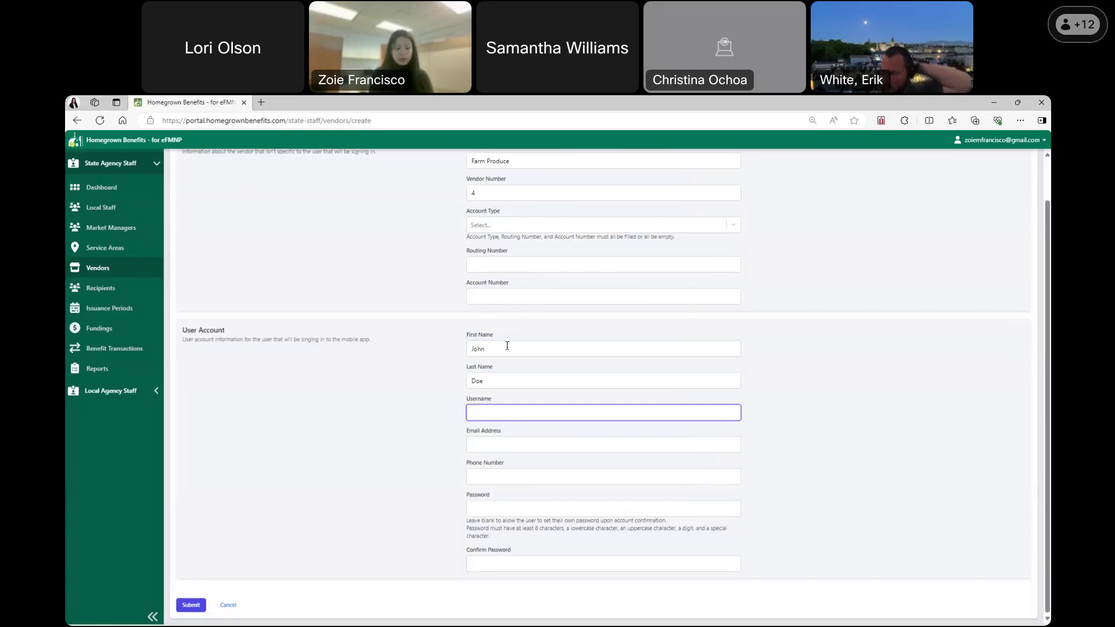
pyautogui.write('john')
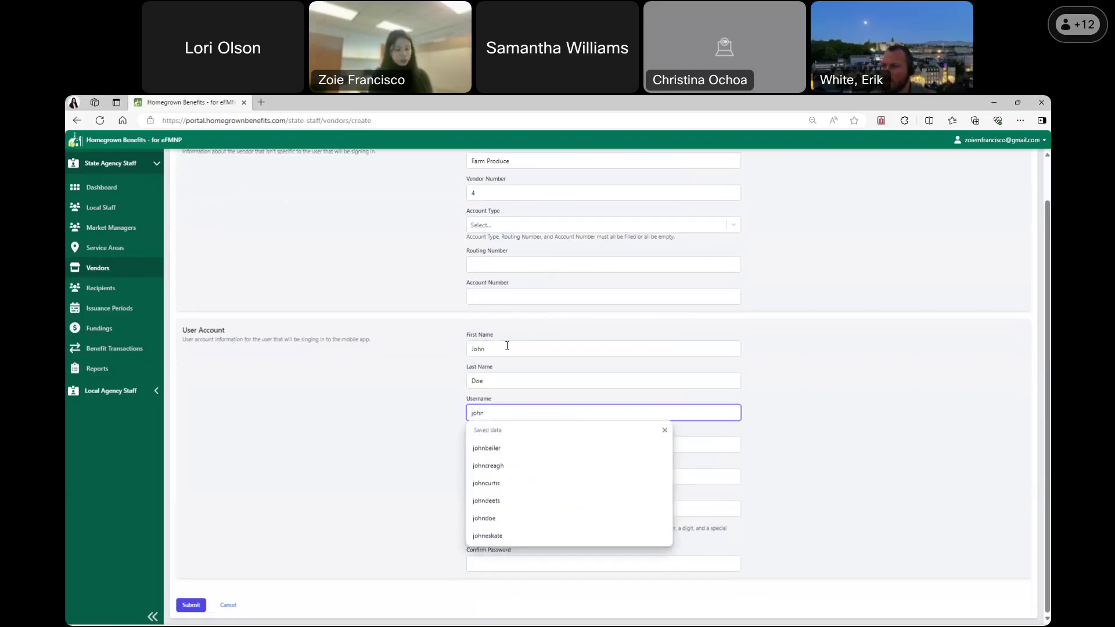
pyautogui.write('doe1')
pyautogui.press('Tab')
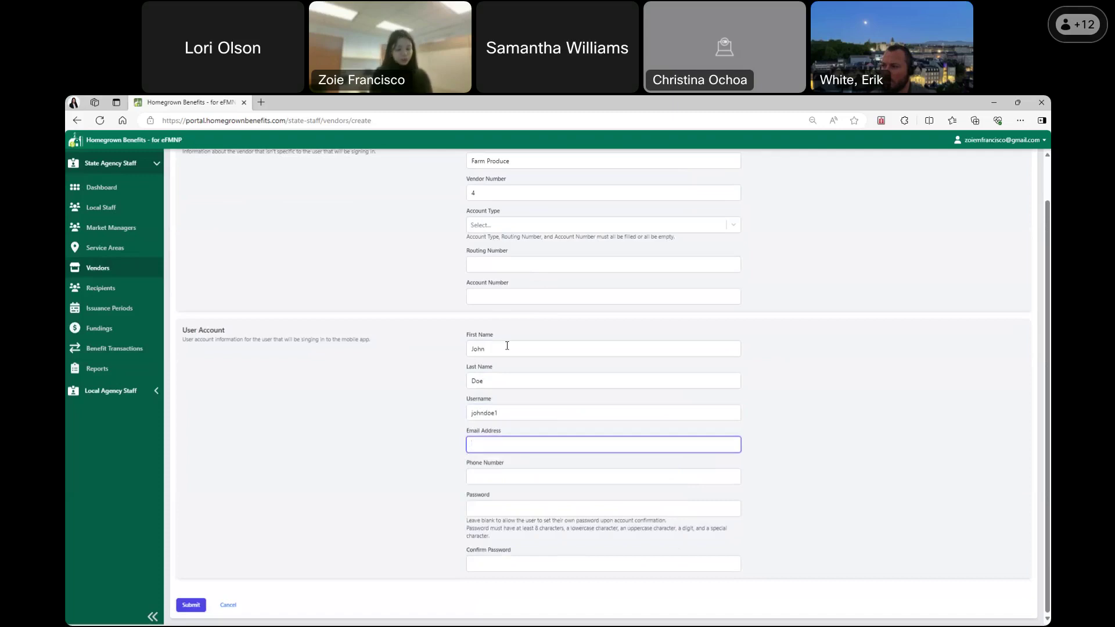
pyautogui.write('joedoe')
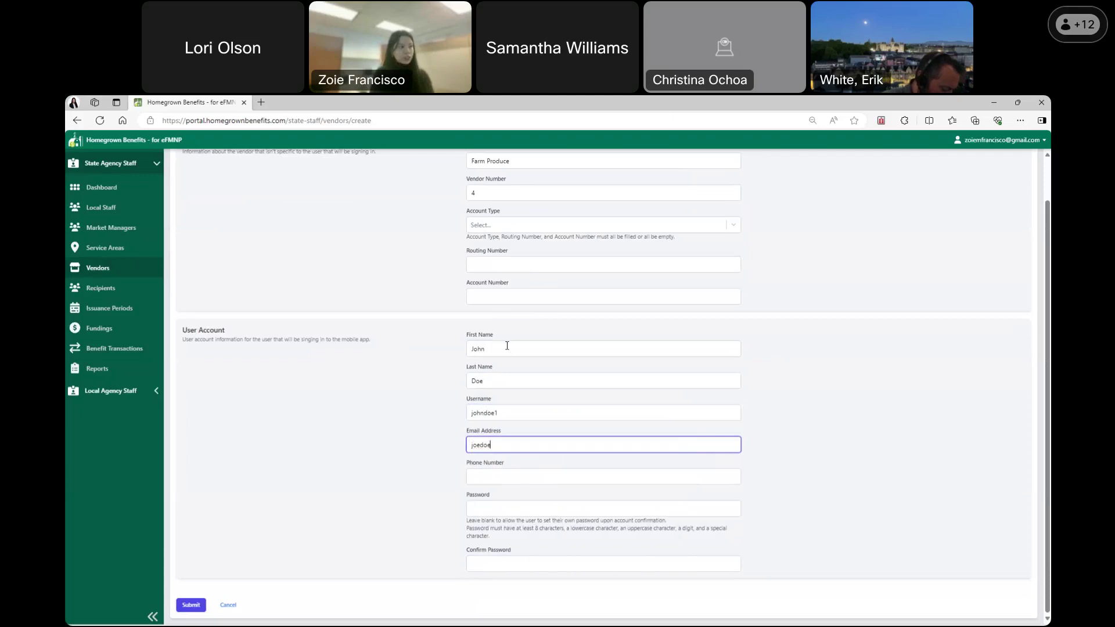
pyautogui.write('1@test.com')
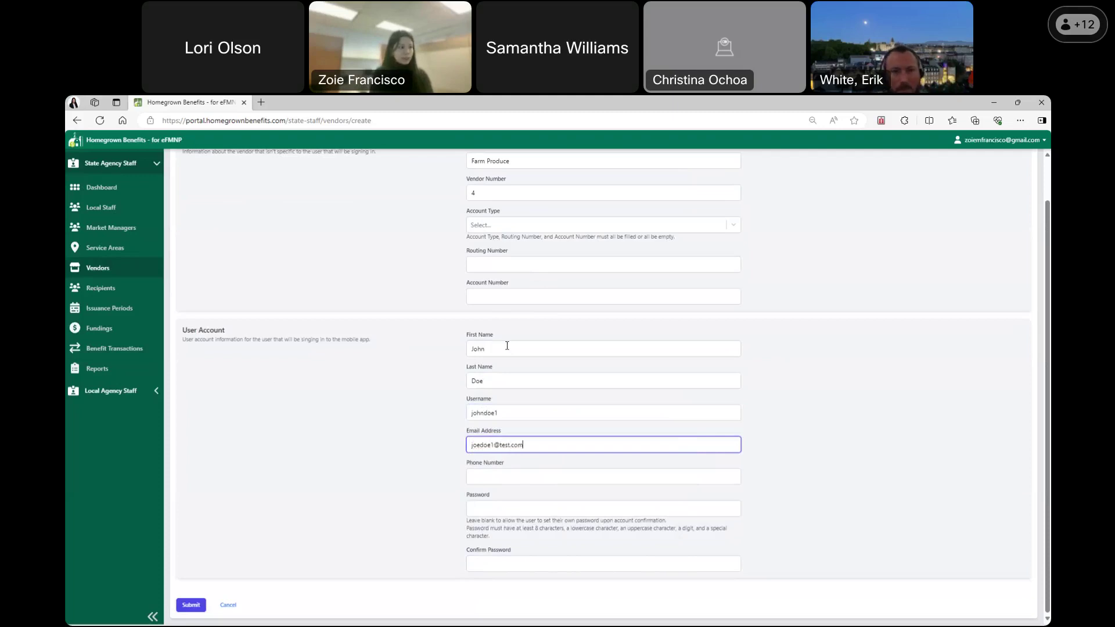
pyautogui.press('Tab')
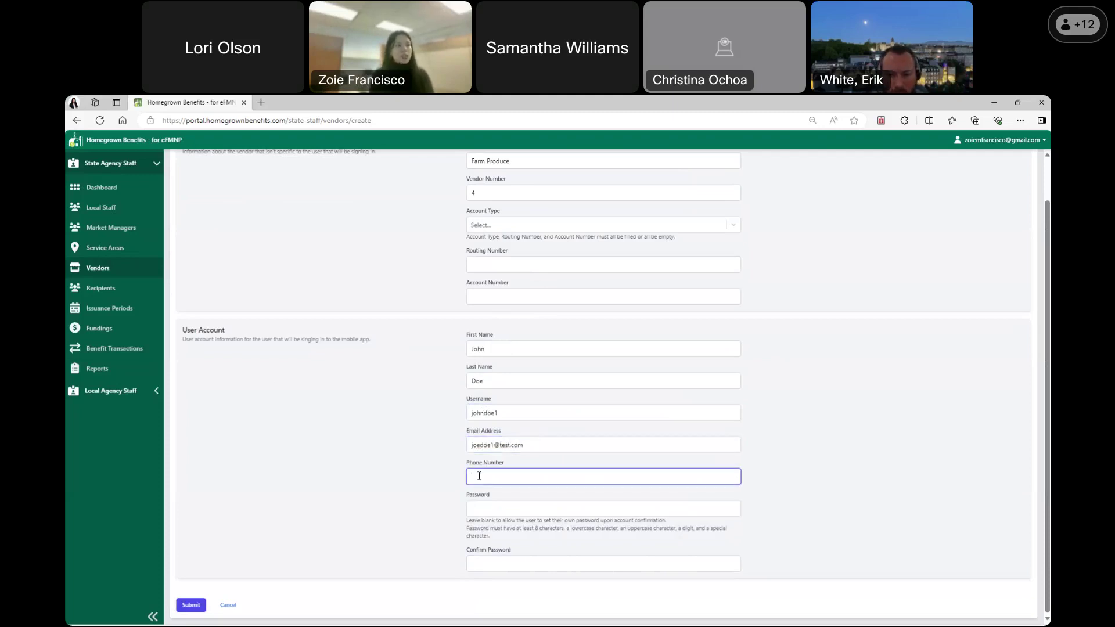
pyautogui.click(506, 516)
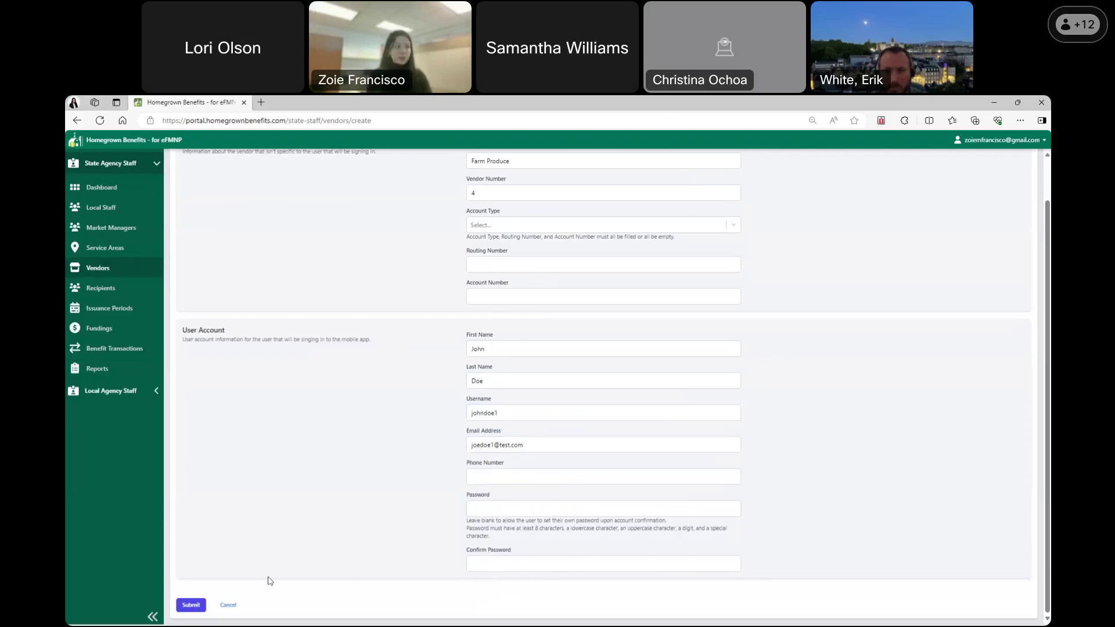
pyautogui.click(189, 605)
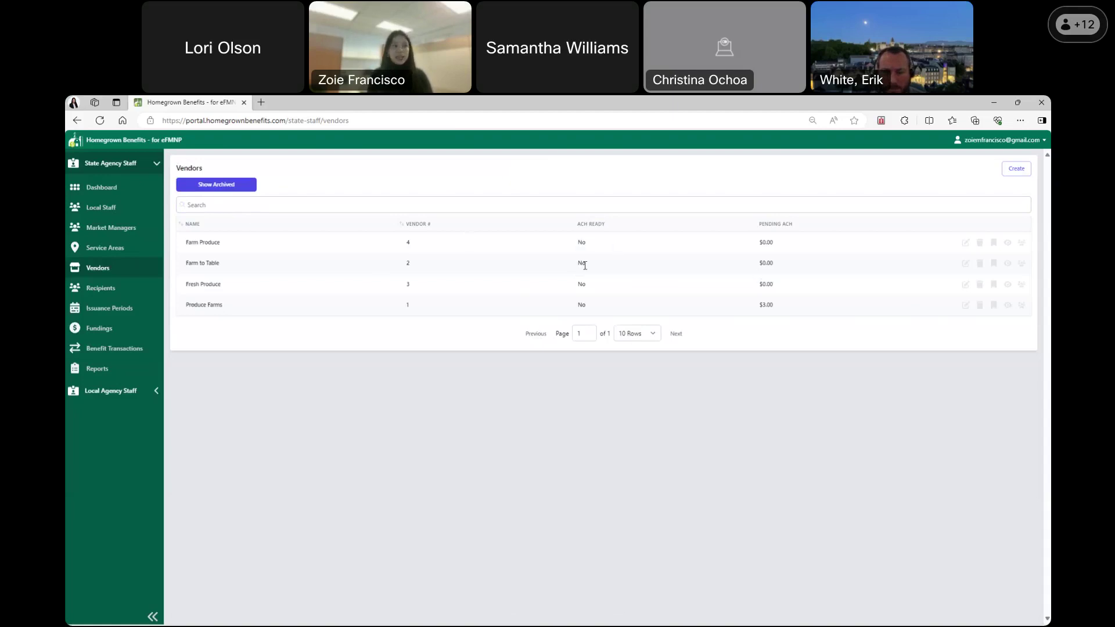
# - Inspect a vendor's pending ACH amount in the four-vendor list, then clear the highlight
pyautogui.moveTo(758, 242); pyautogui.dragTo(774, 264)
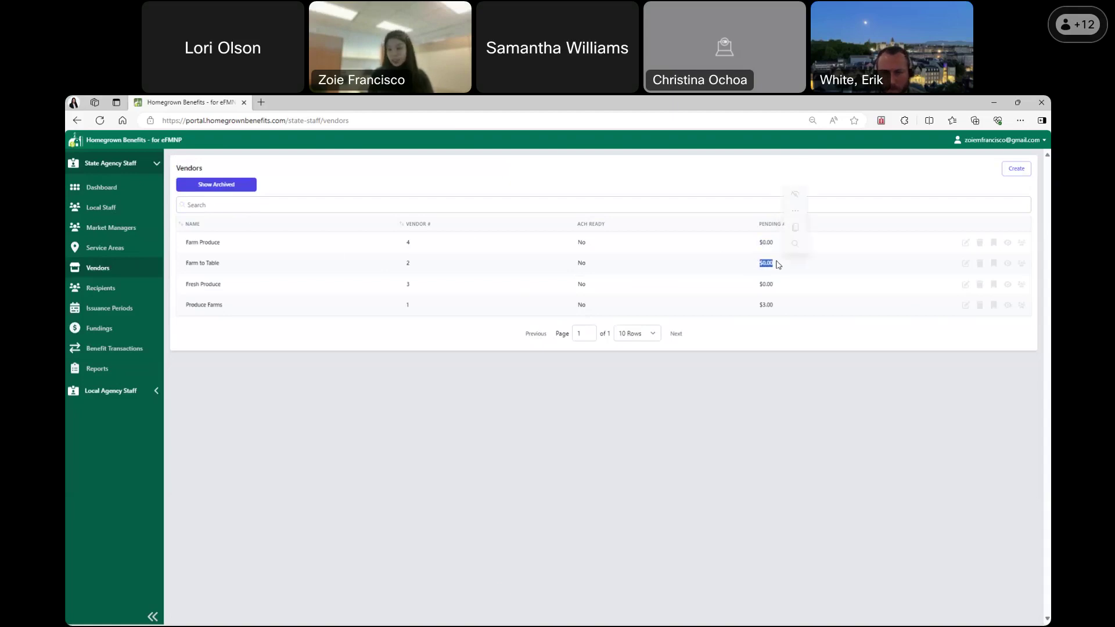
pyautogui.click(778, 278)
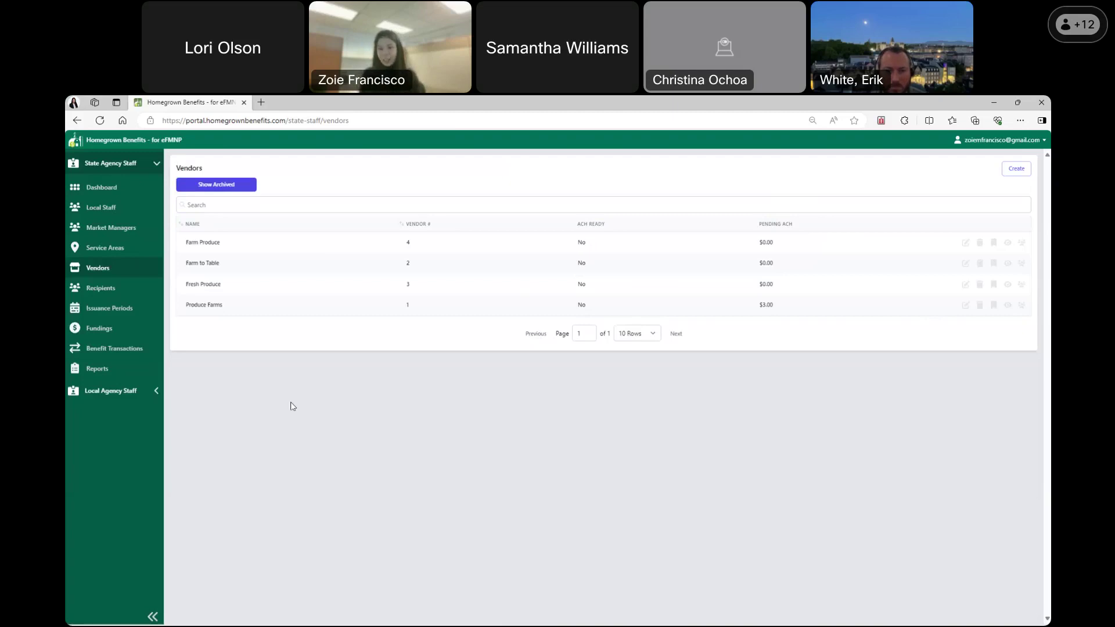
# - List recipients including archived ones and open the single archived recipient's details
pyautogui.click(114, 293)
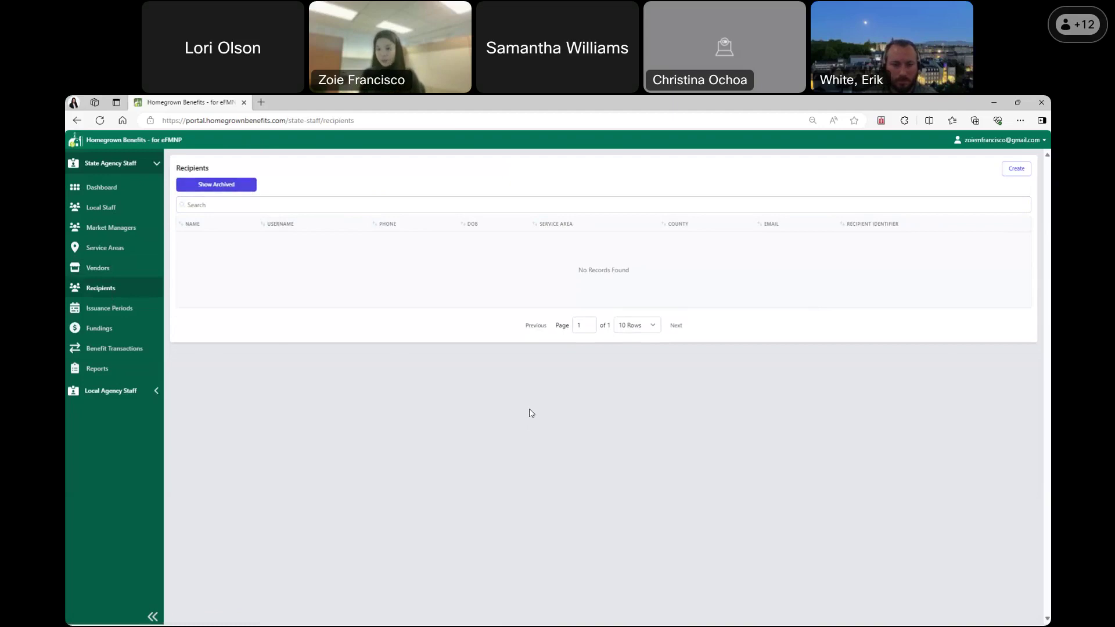
pyautogui.click(237, 186)
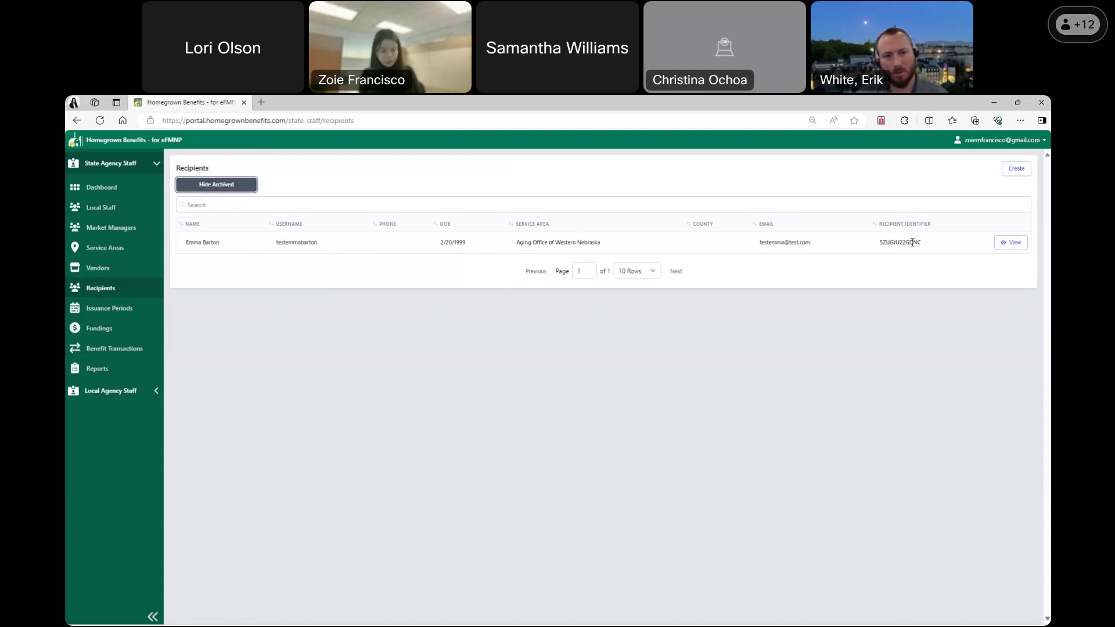
pyautogui.click(1011, 243)
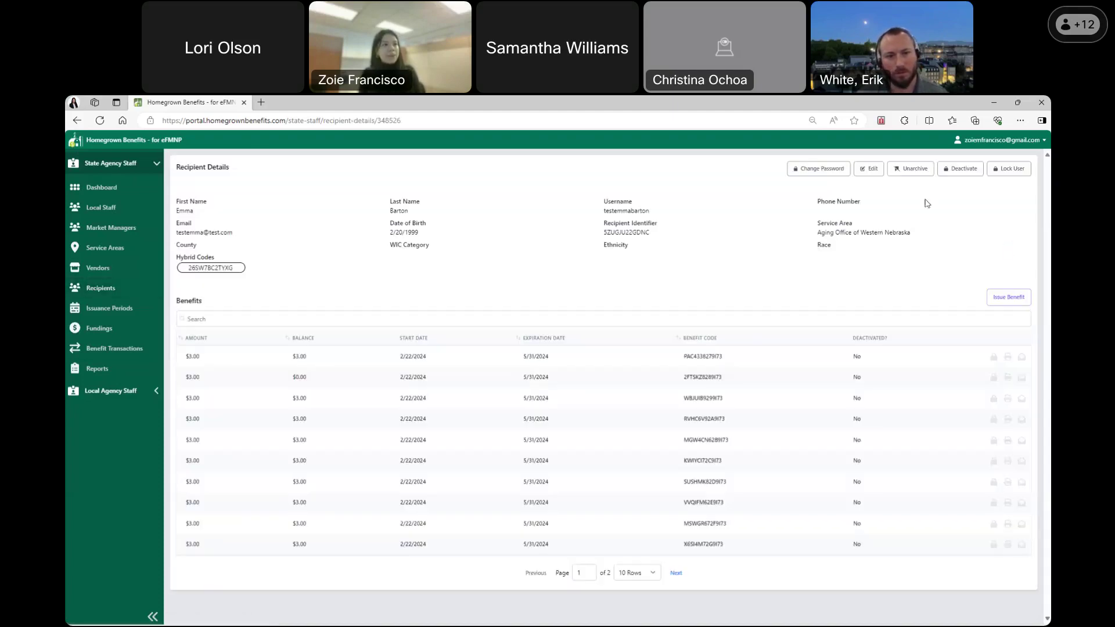
# - Unarchive the test recipient, confirm, and reopen their details page
pyautogui.click(921, 169)
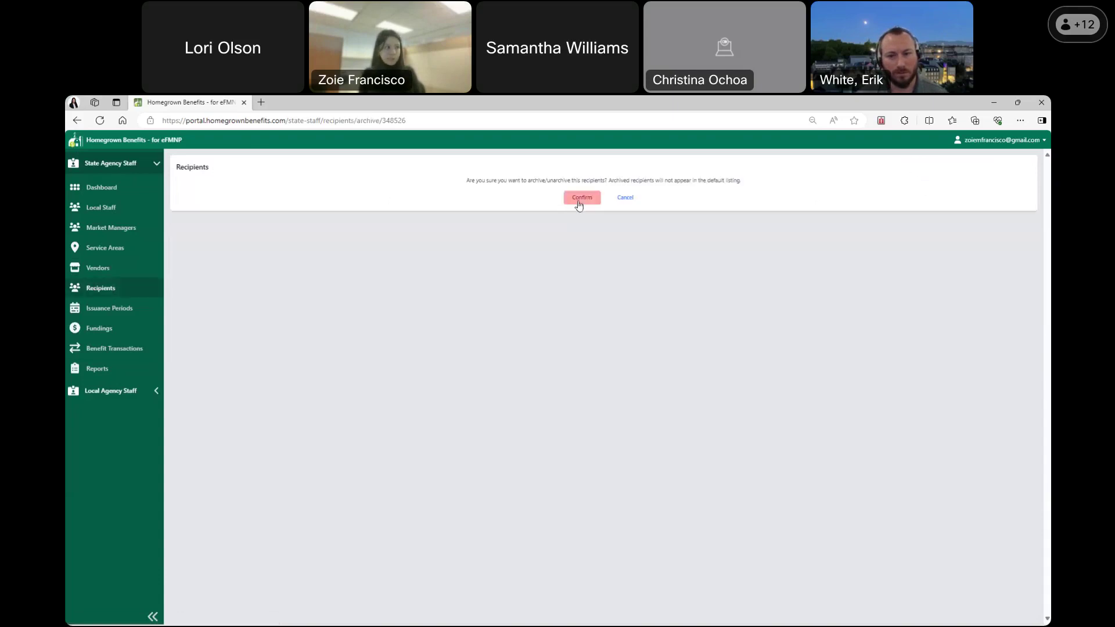
pyautogui.click(579, 200)
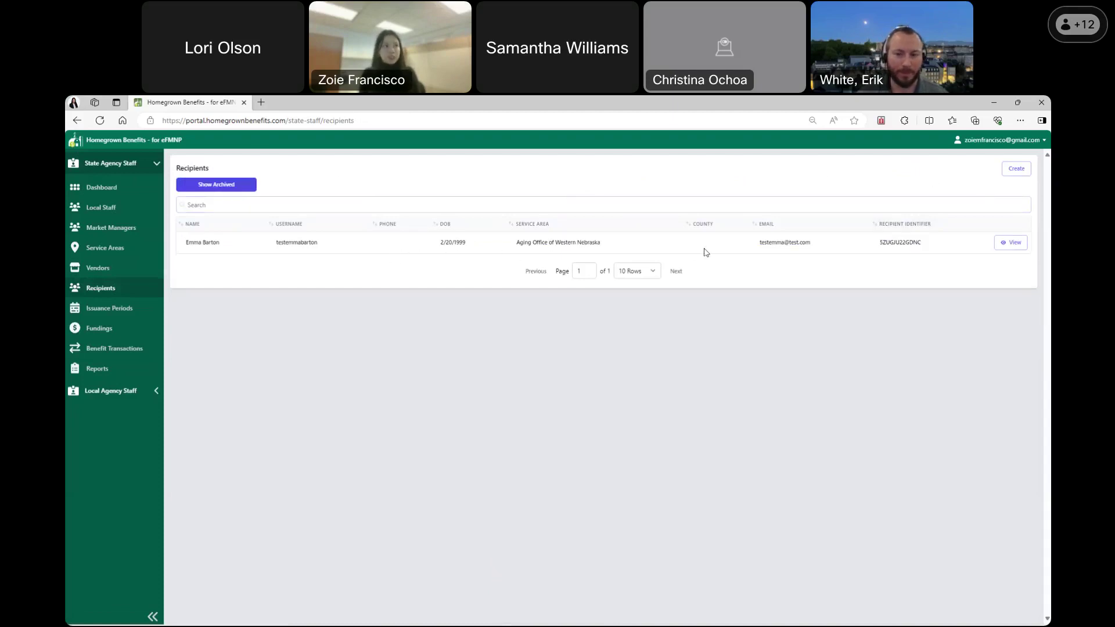
pyautogui.click(1004, 245)
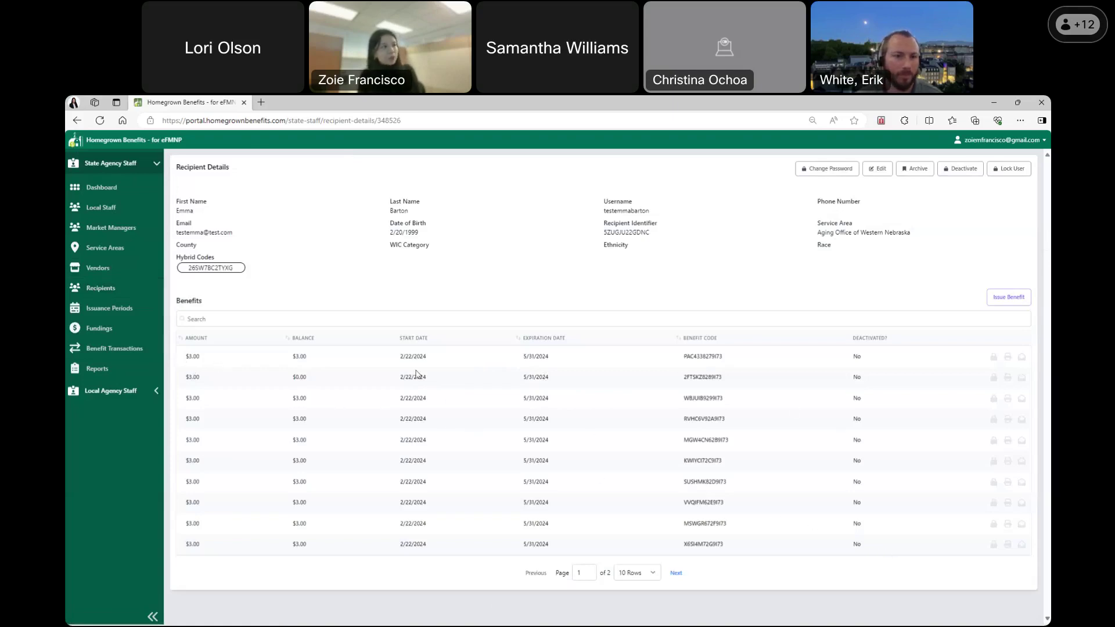
# - Highlight the first $3.00 benefit's start and expiration dates and its whole row
pyautogui.moveTo(399, 356); pyautogui.dragTo(587, 358)
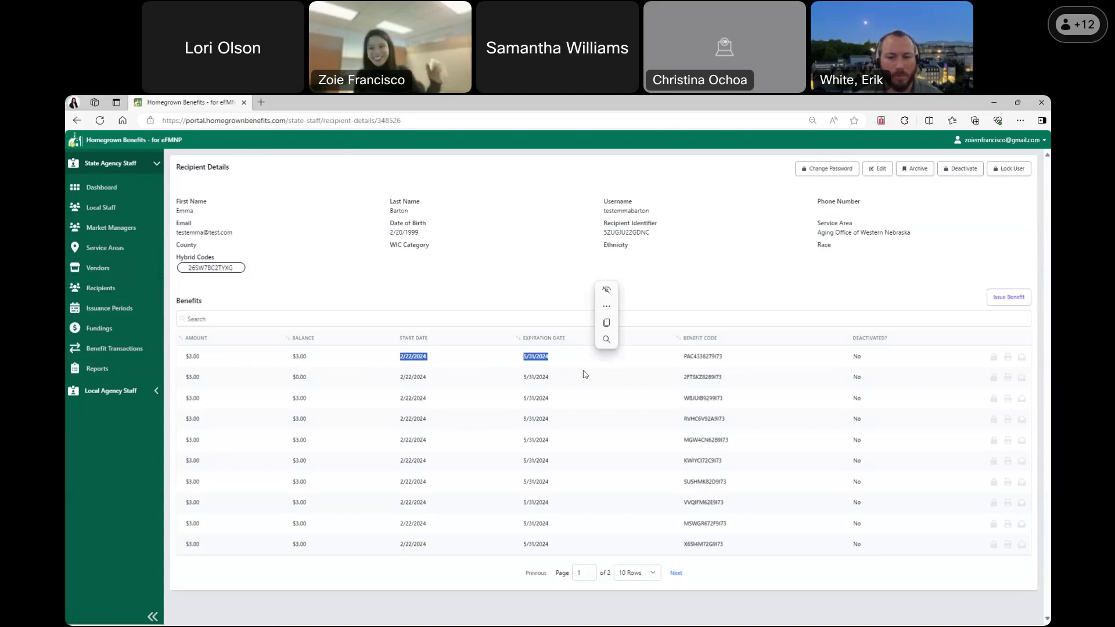
pyautogui.click(577, 378)
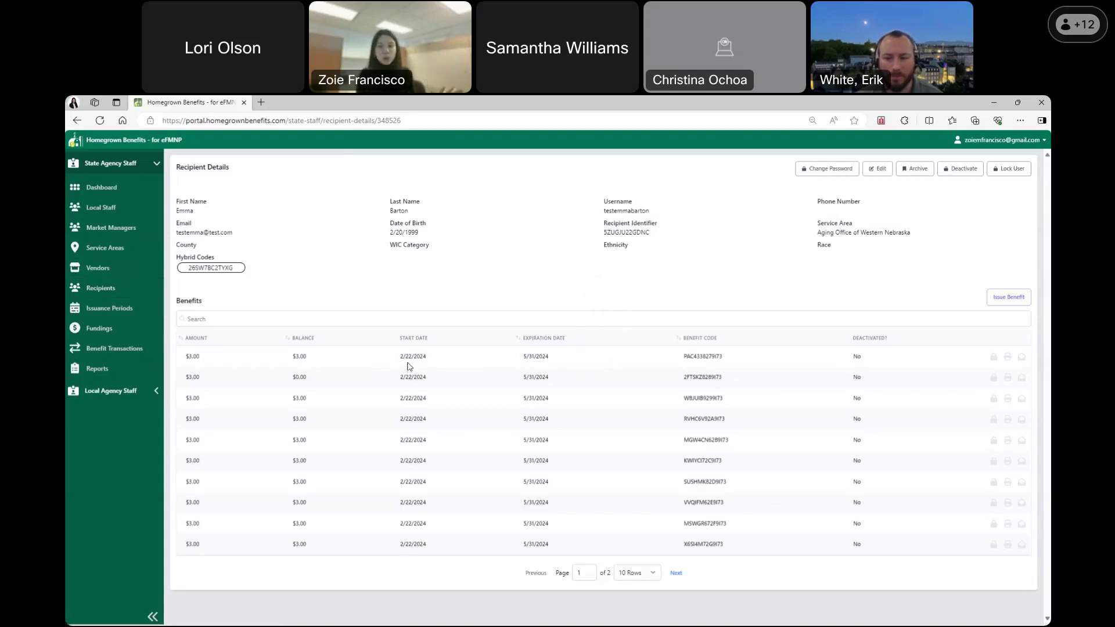
pyautogui.moveTo(188, 356); pyautogui.dragTo(864, 366)
pyautogui.click(754, 381)
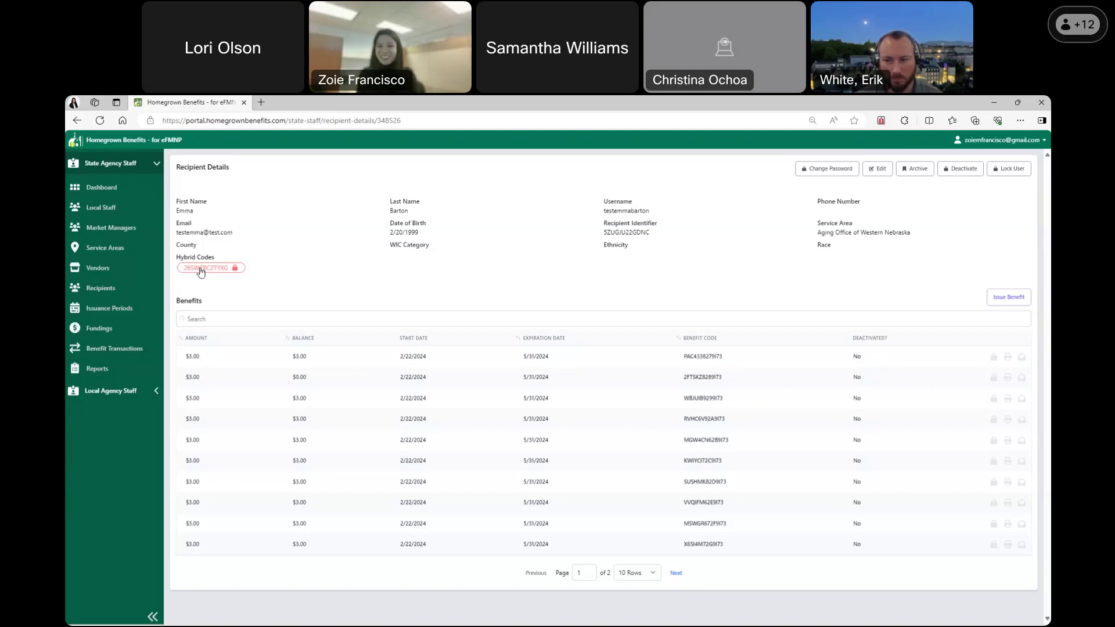
# - Replace the recipient's hybrid code with Nebraska Training - 26SWTBC2TYXG and submit the record
pyautogui.click(877, 170)
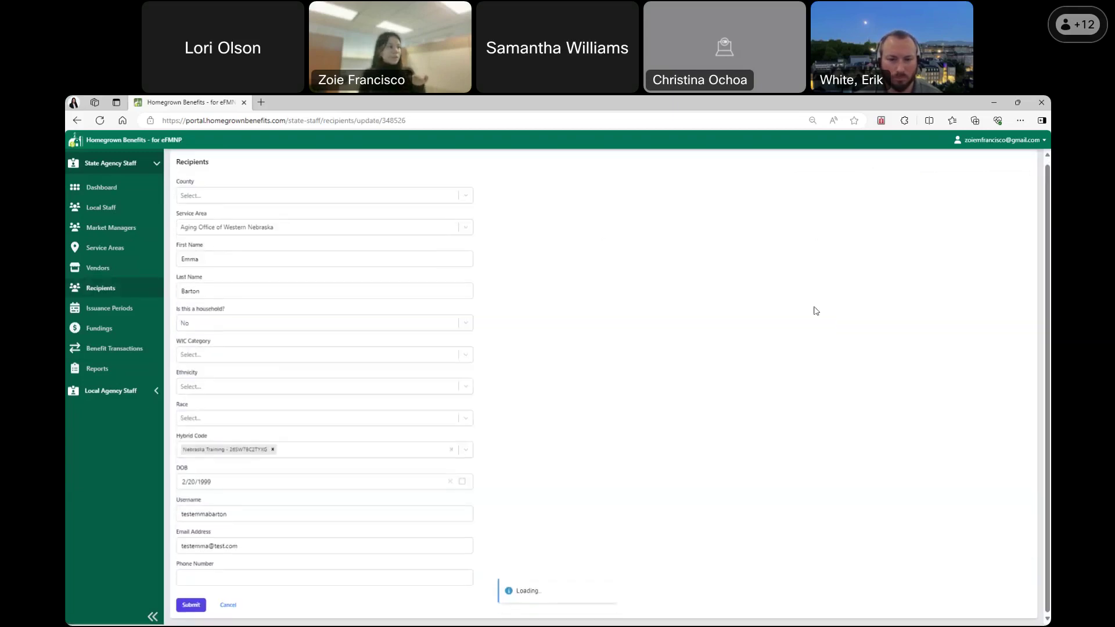
pyautogui.click(272, 450)
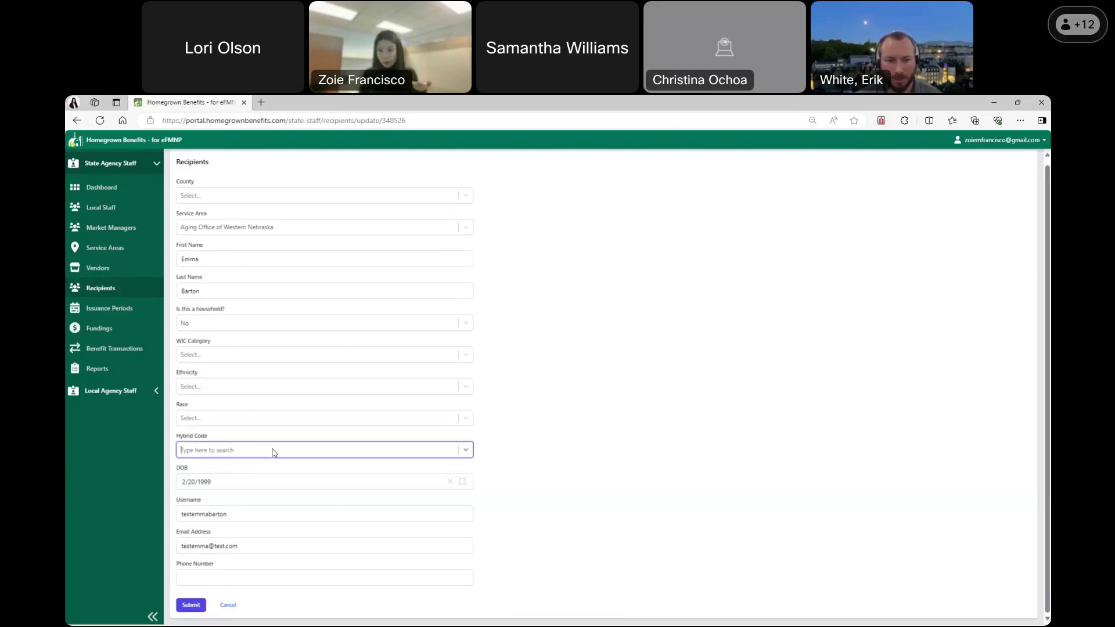
pyautogui.click(273, 451)
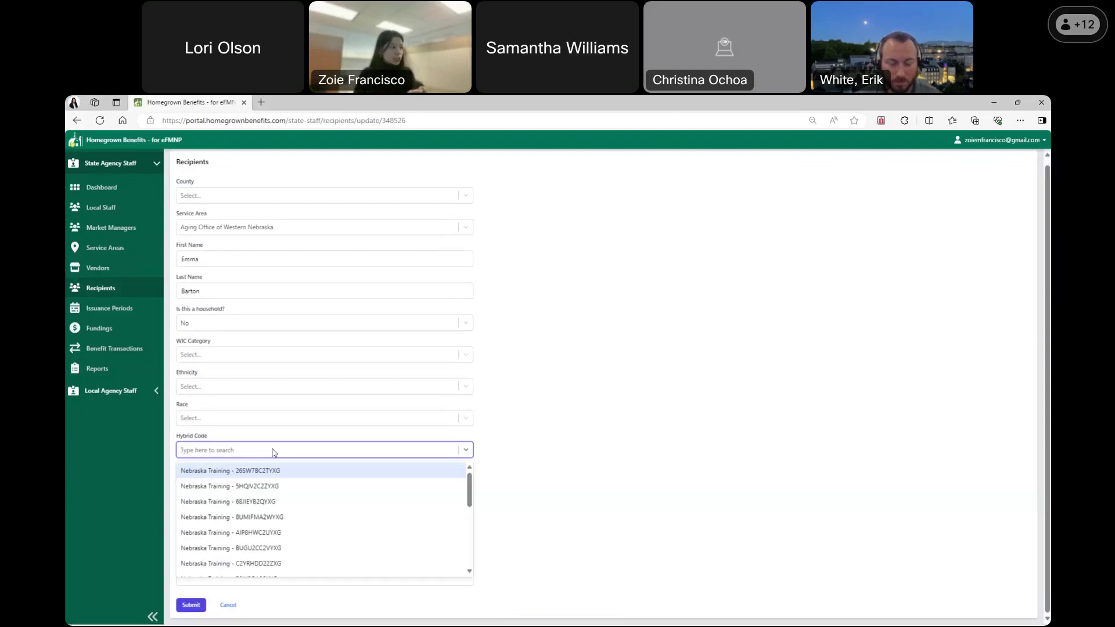
pyautogui.write('26')
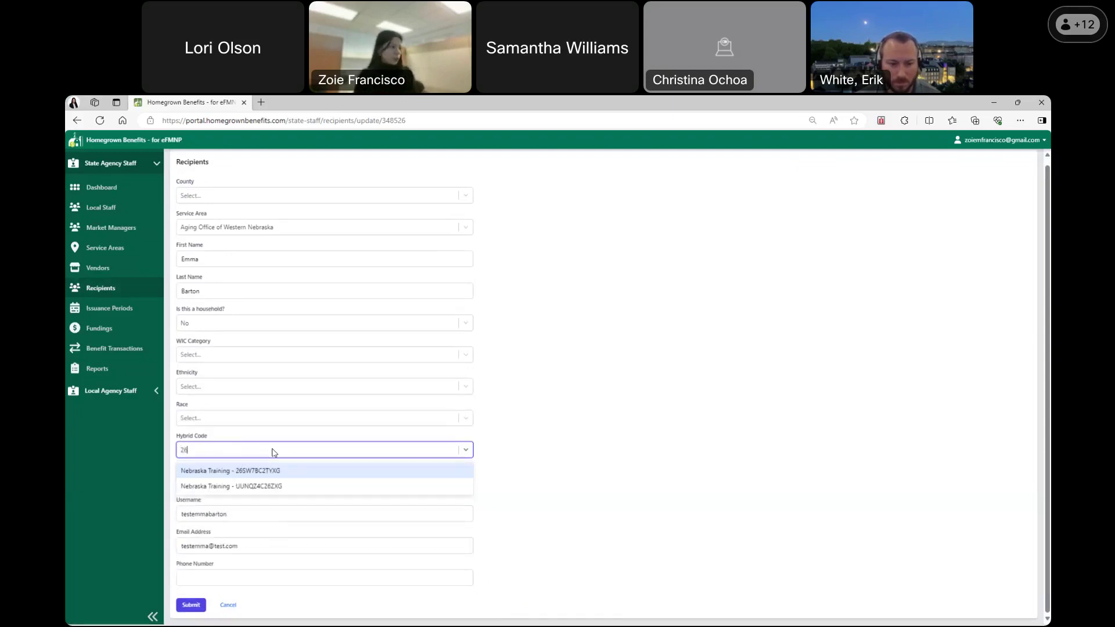
pyautogui.write('W')
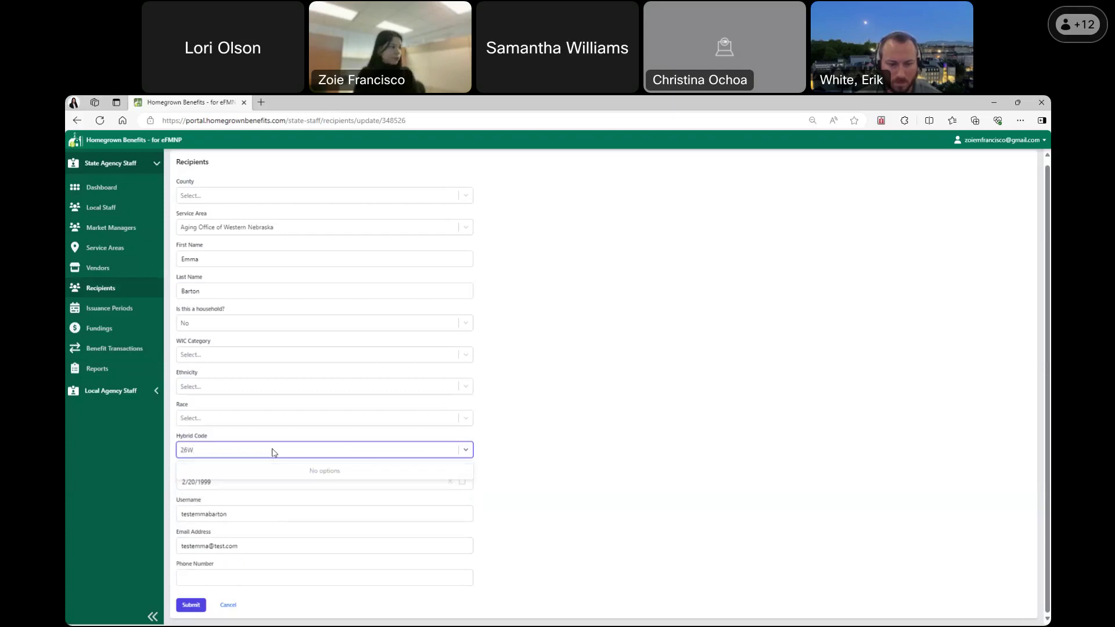
pyautogui.press('BackSpace')
pyautogui.write('SW')
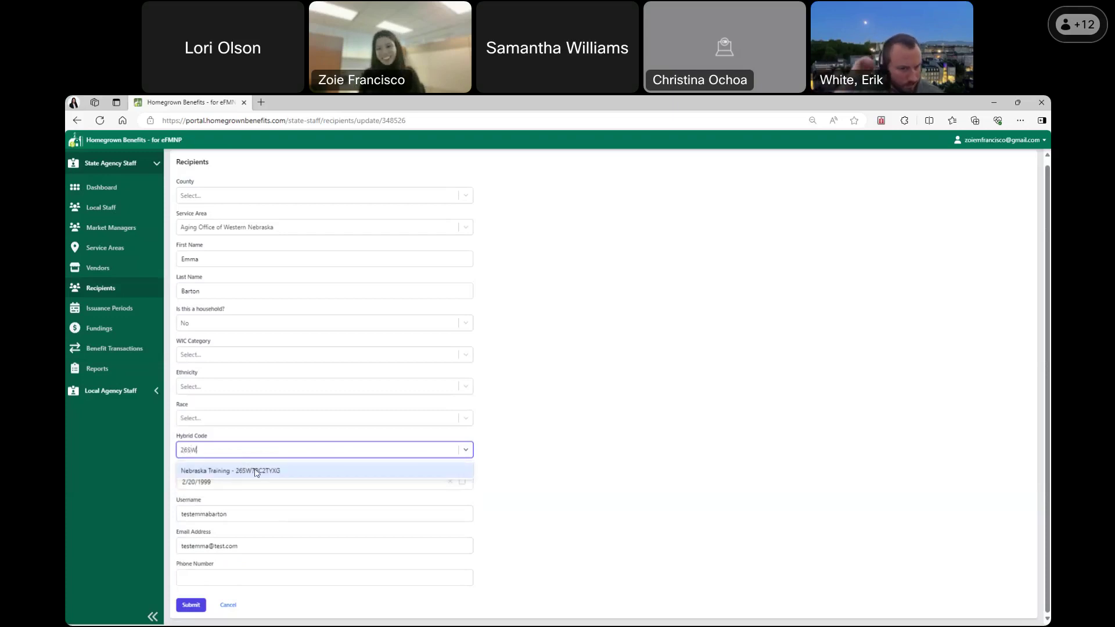
pyautogui.click(258, 471)
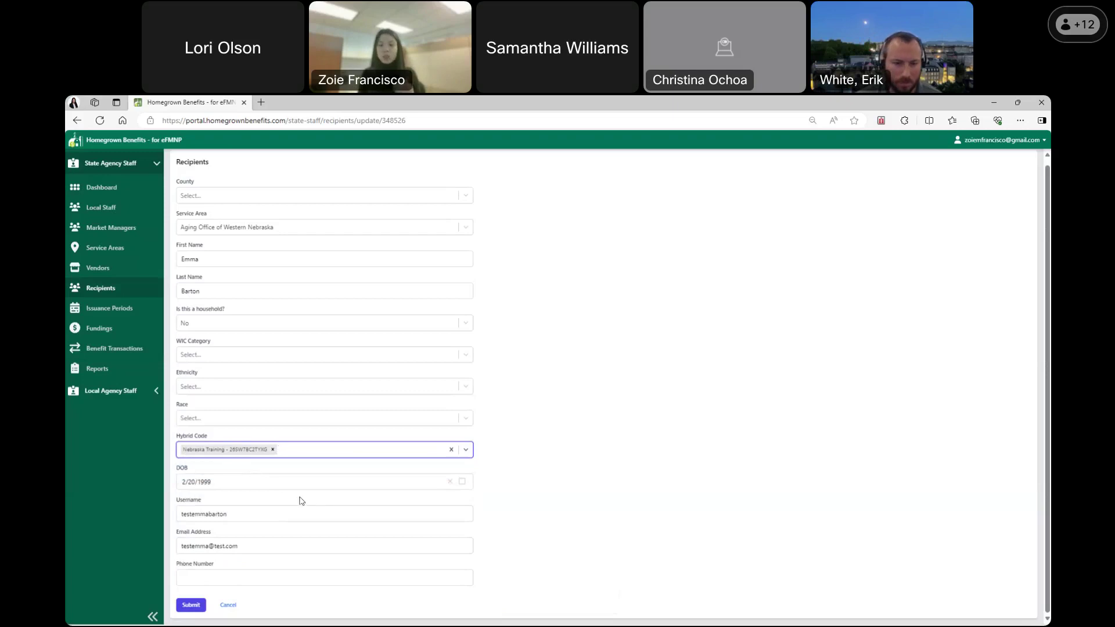
pyautogui.click(187, 604)
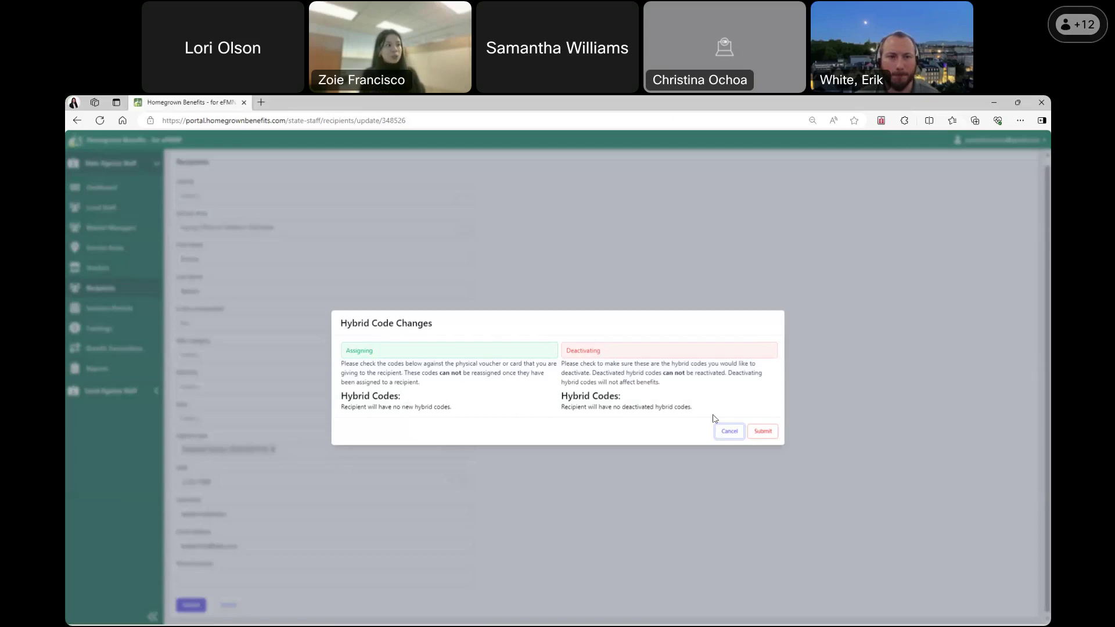
# - Confirm the hybrid code changes and review the saved active recipient's row
pyautogui.click(763, 433)
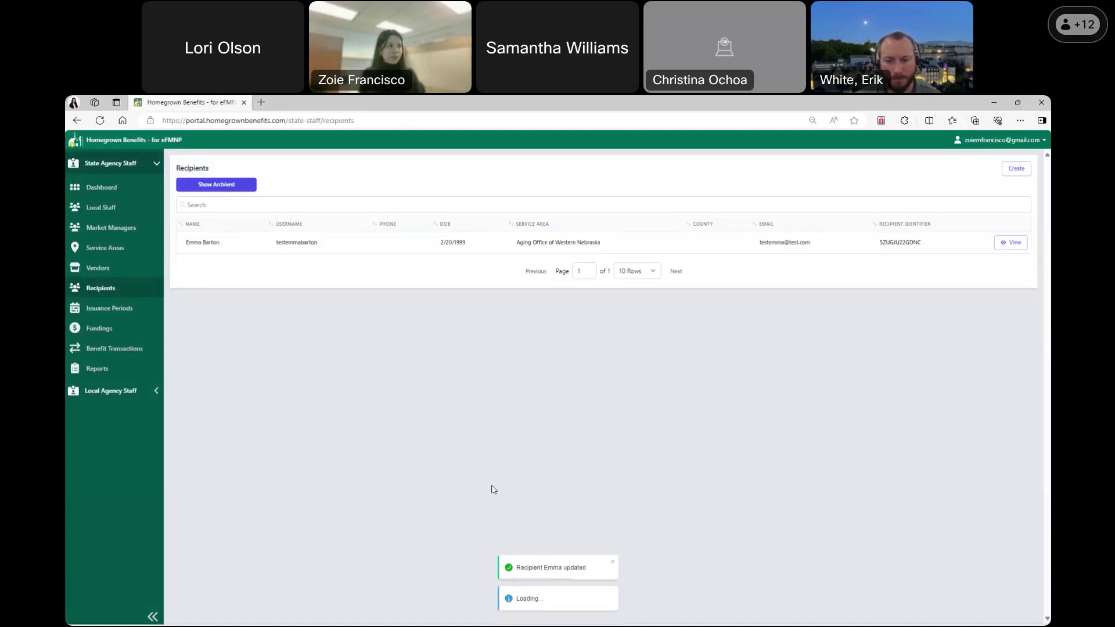
pyautogui.moveTo(187, 243); pyautogui.dragTo(943, 239)
pyautogui.click(289, 283)
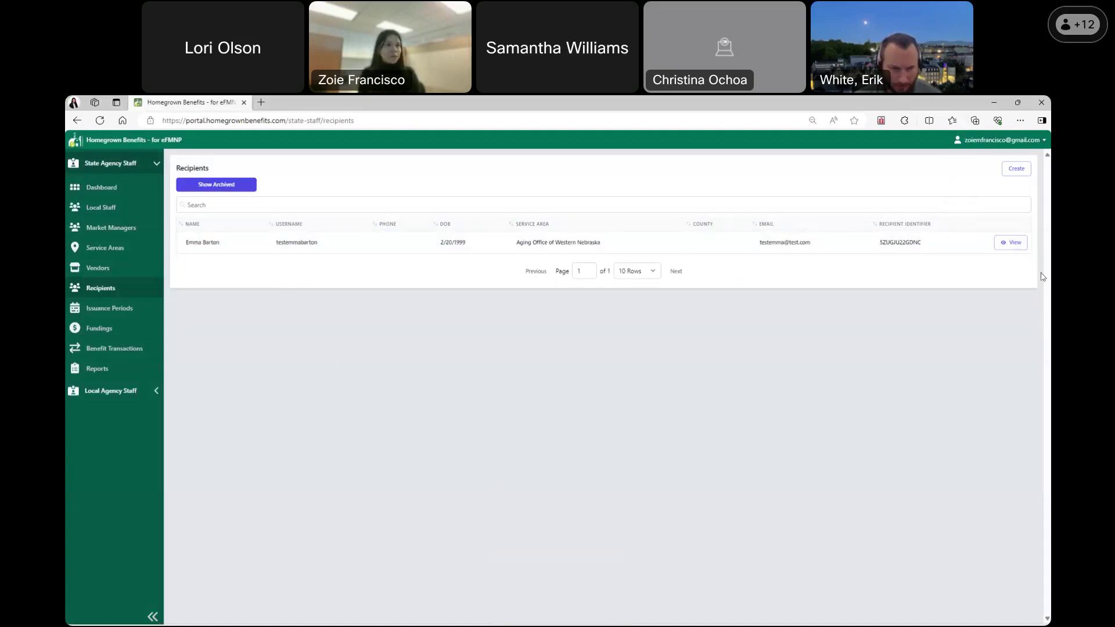
# - Open the test recipient's details page and start the Issue Benefit form
pyautogui.click(1013, 248)
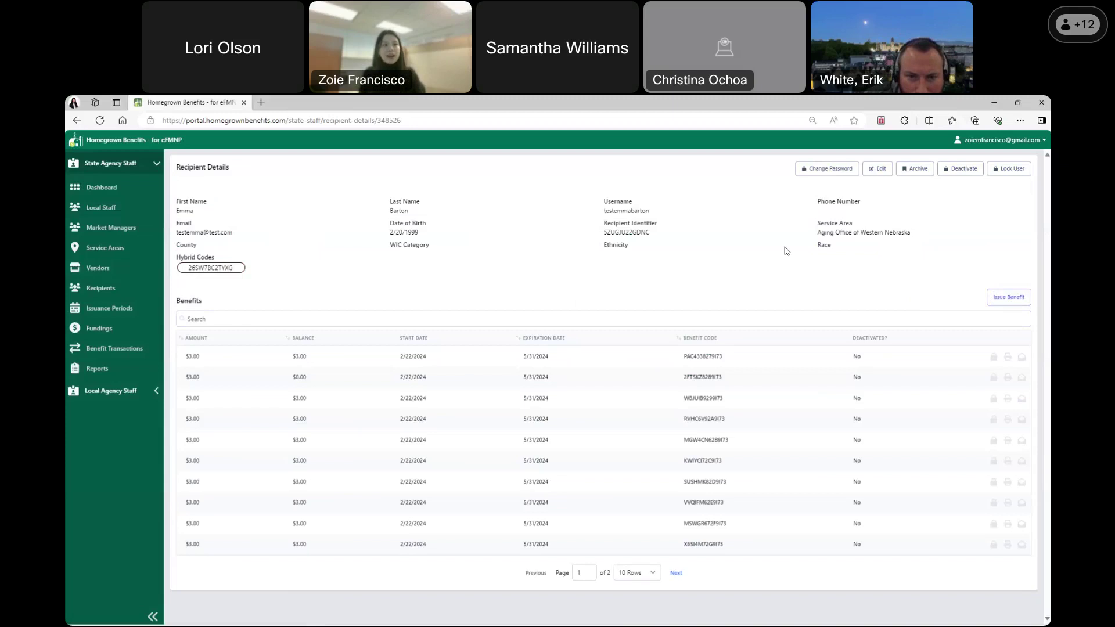
pyautogui.click(1008, 298)
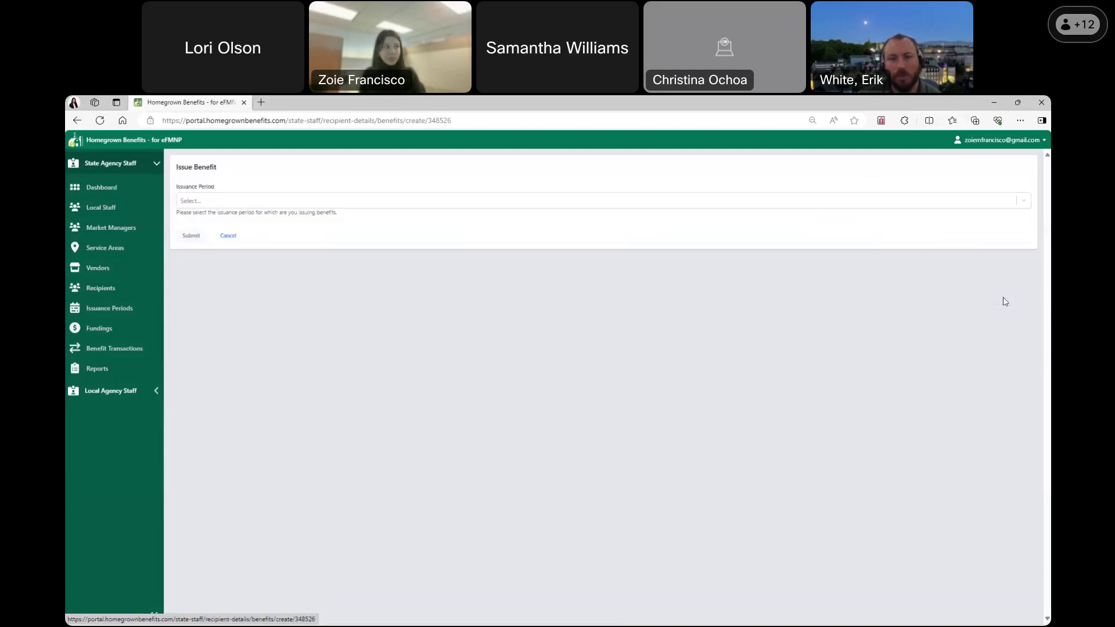
# - Issue sixteen $3 benefits for the Aging Office of Western Nebraska - Nebraska Training period
pyautogui.click(558, 203)
pyautogui.click(450, 223)
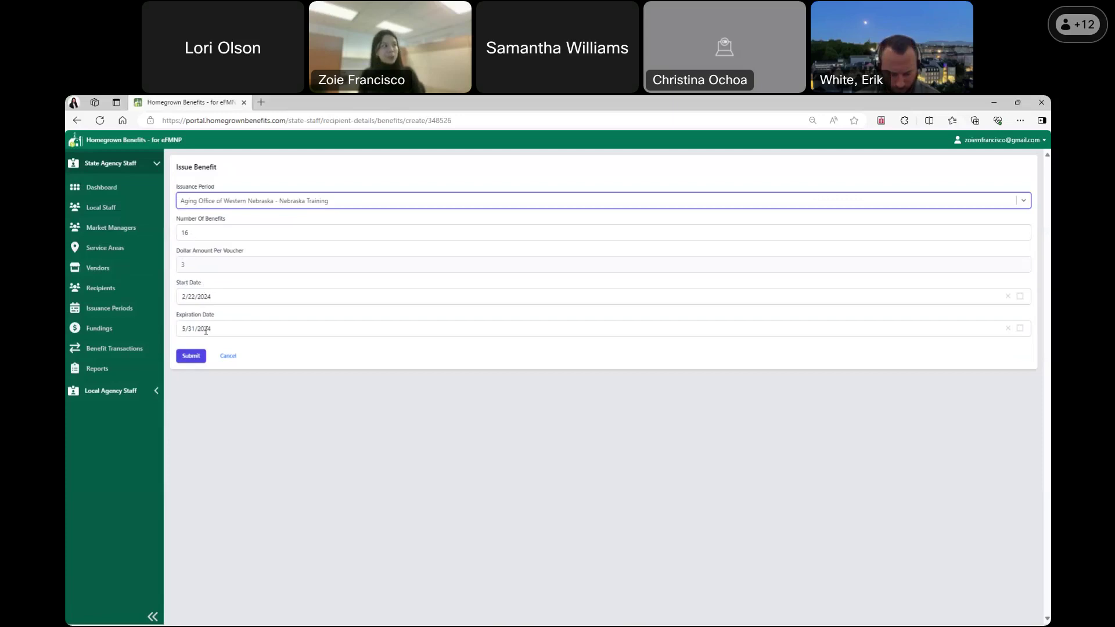
pyautogui.click(187, 357)
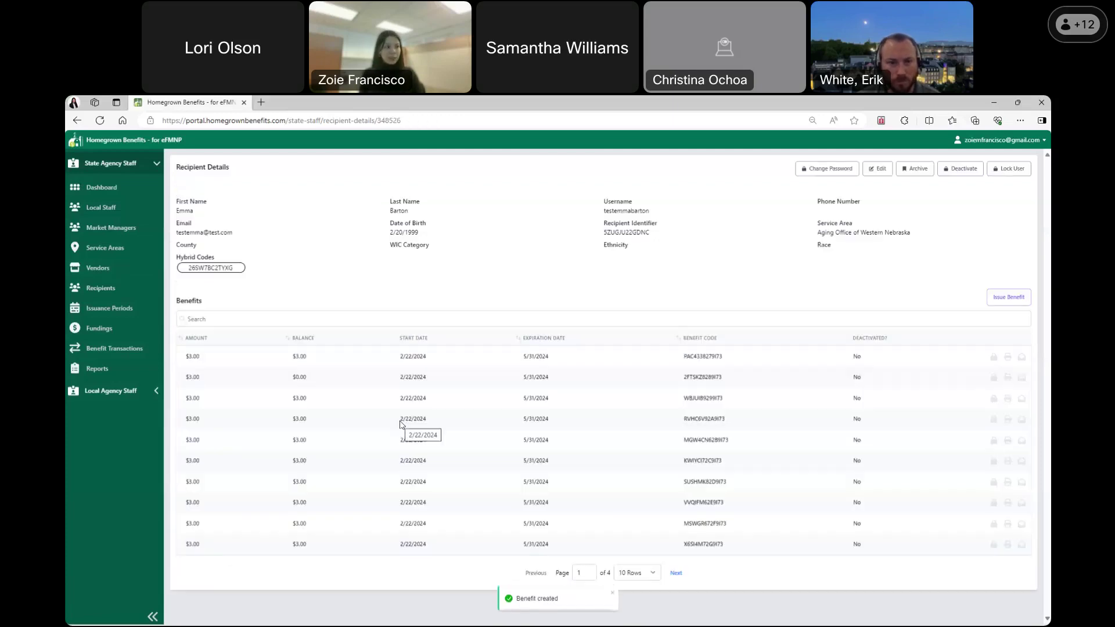
pyautogui.moveTo(183, 359); pyautogui.dragTo(889, 490)
pyautogui.click(773, 293)
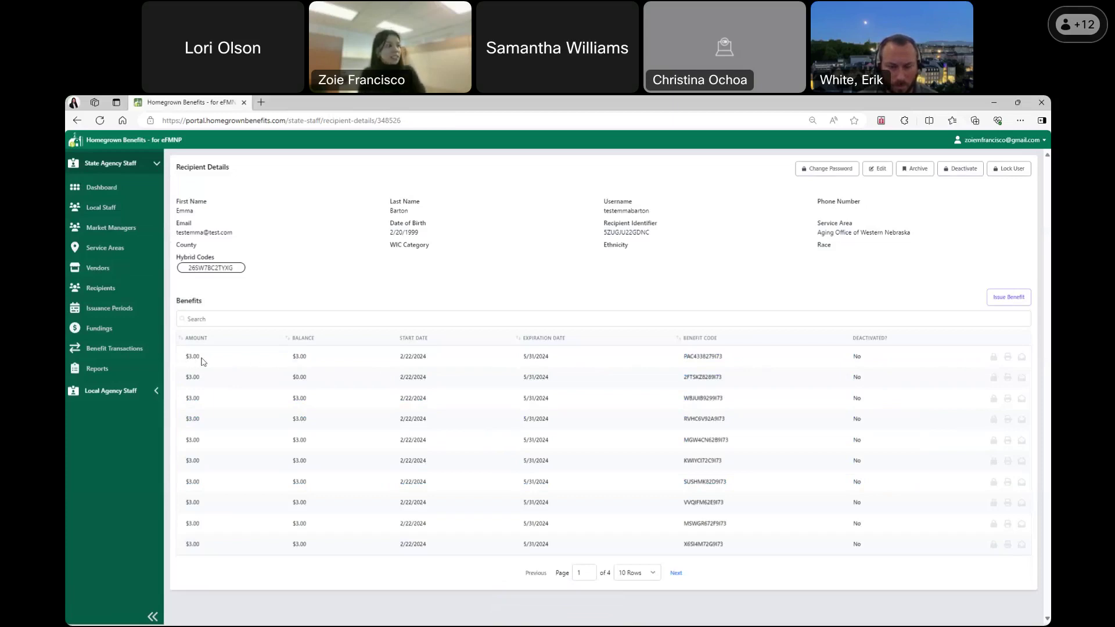
pyautogui.moveTo(184, 359); pyautogui.dragTo(203, 358)
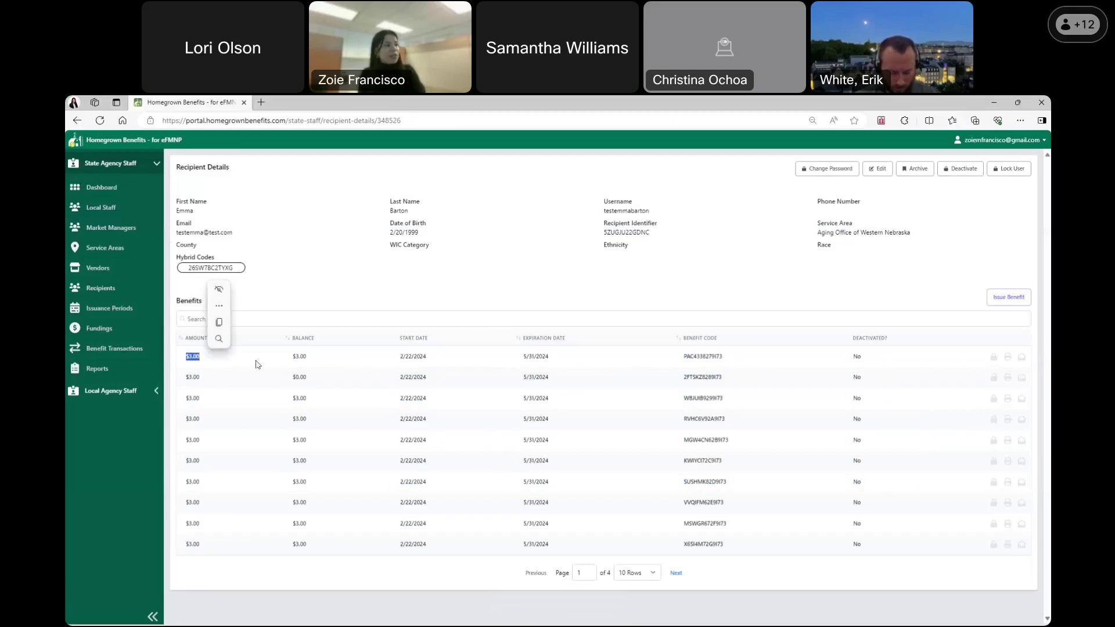
pyautogui.moveTo(291, 357); pyautogui.dragTo(310, 359)
pyautogui.click(309, 360)
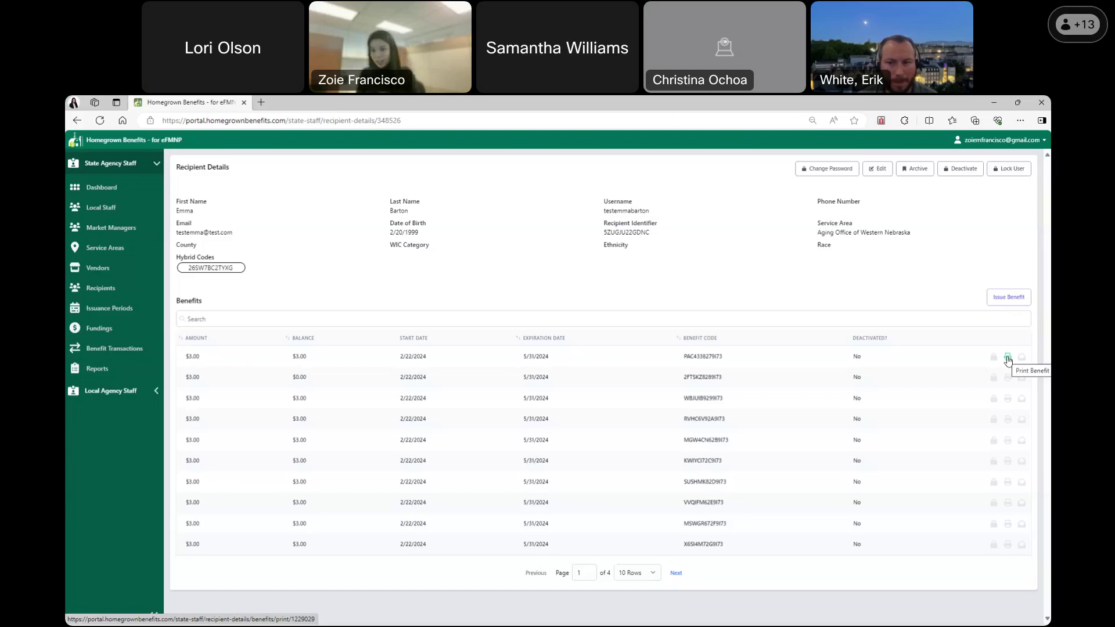
# - Preview and cancel the first benefit's printable voucher, then start emailing that benefit
pyautogui.click(1008, 358)
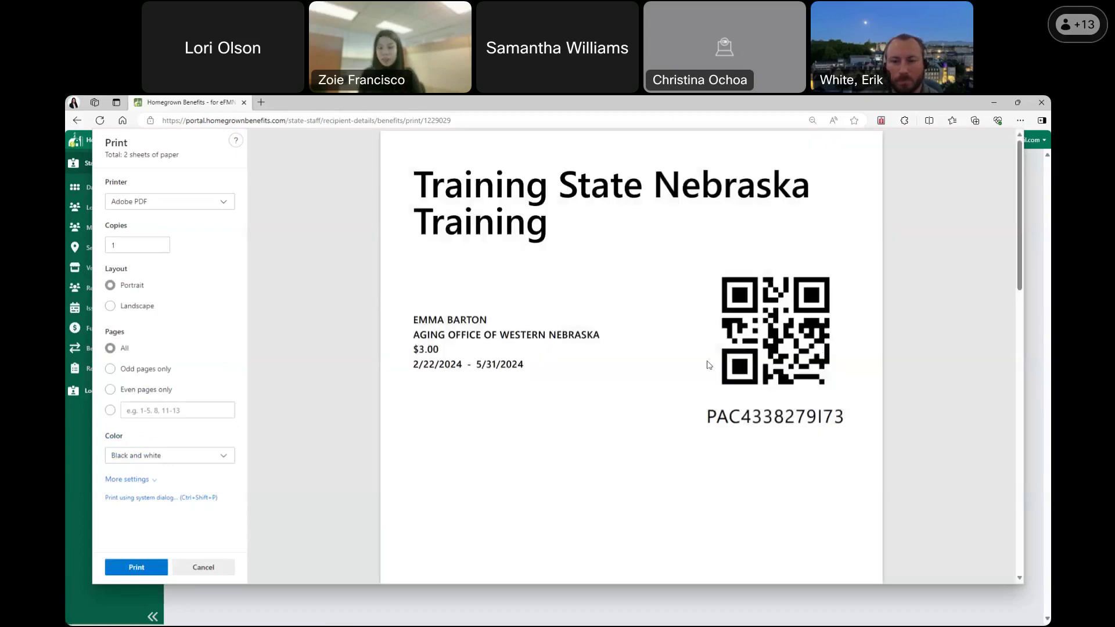
pyautogui.click(216, 574)
pyautogui.click(197, 165)
pyautogui.click(1022, 357)
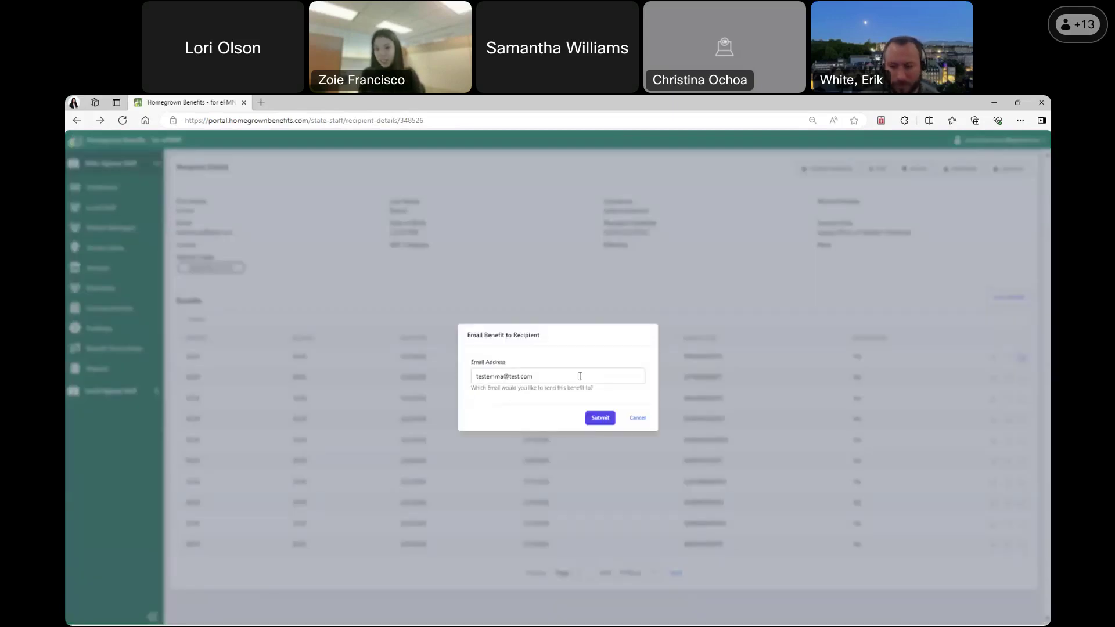
# - Discard the unsent email and go via Recipients to the Benefit Transactions list
pyautogui.click(637, 418)
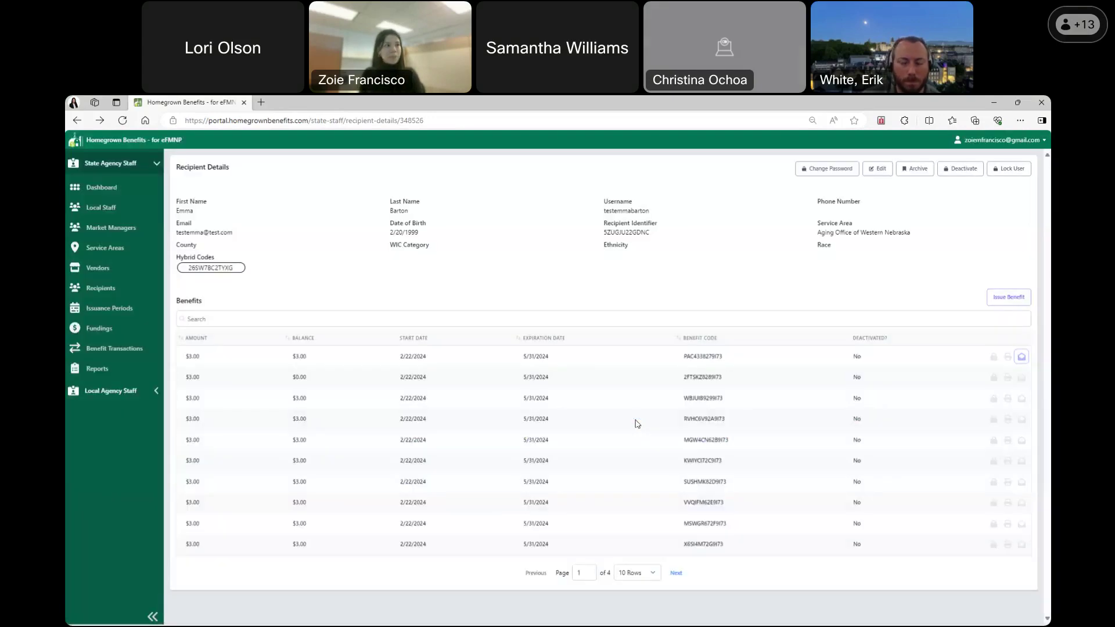
pyautogui.click(131, 289)
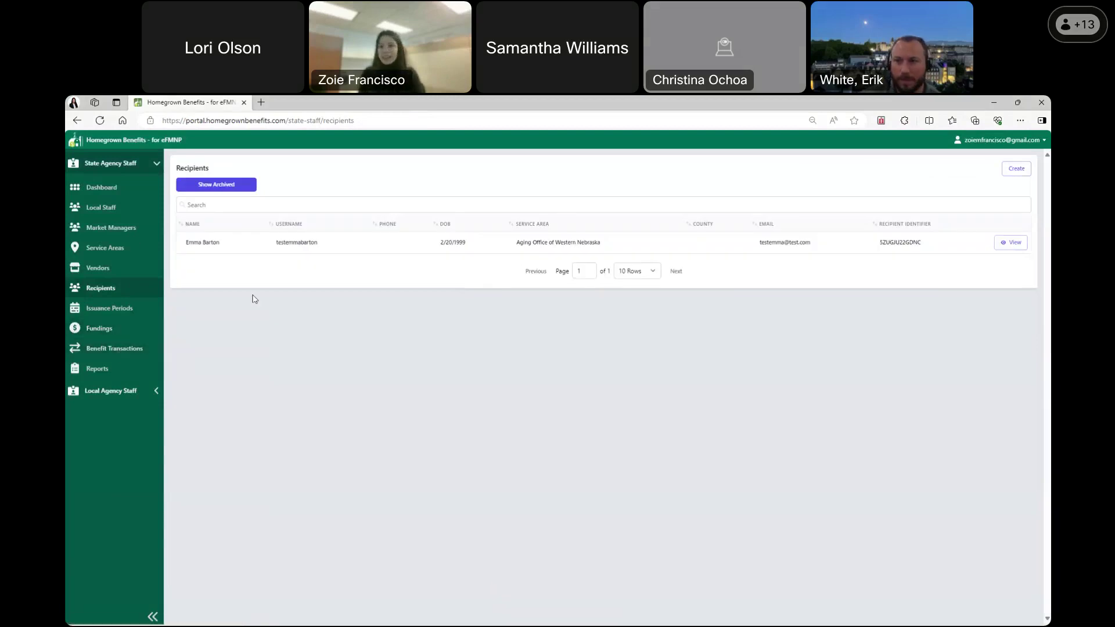
pyautogui.click(122, 351)
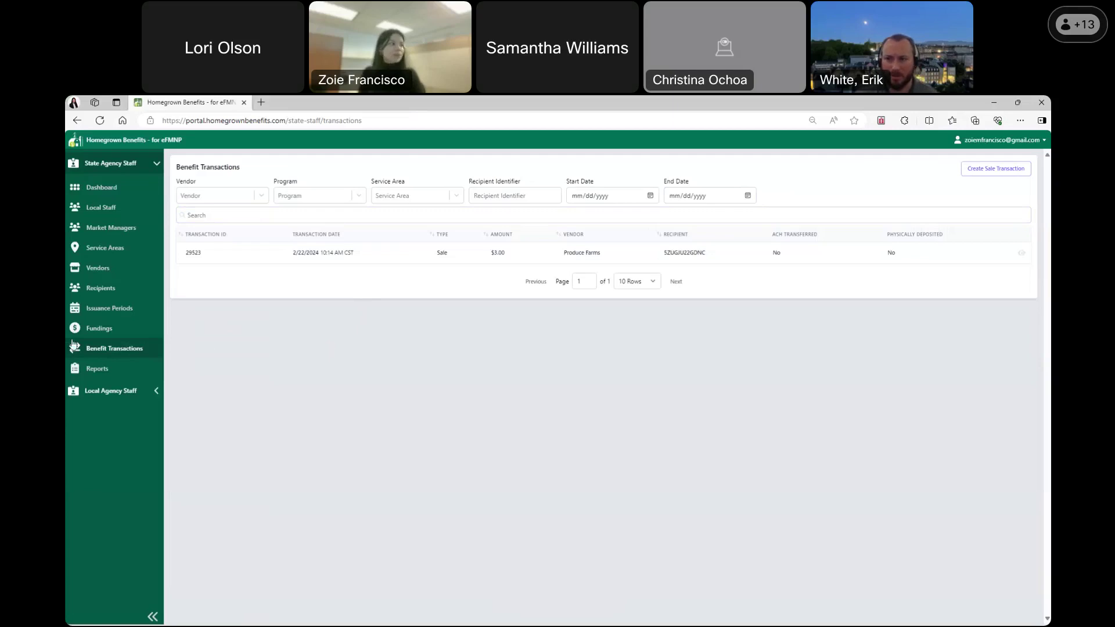
# - Review transaction 29523 from 2/22/2024 10:14 AM CST, then begin a new sale transaction
pyautogui.click(118, 294)
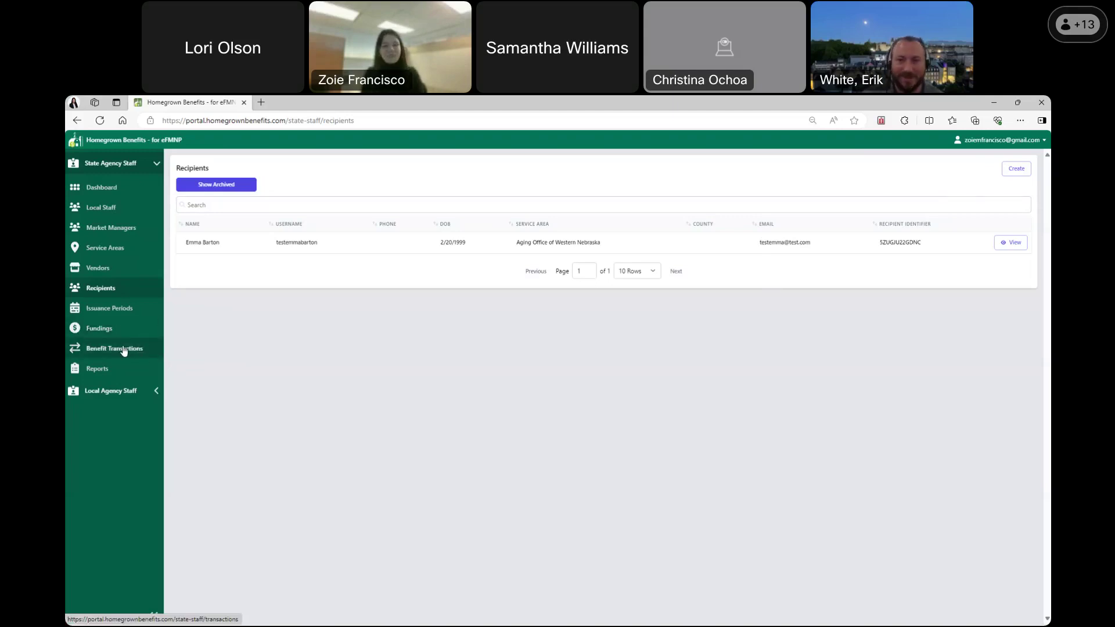
pyautogui.click(86, 350)
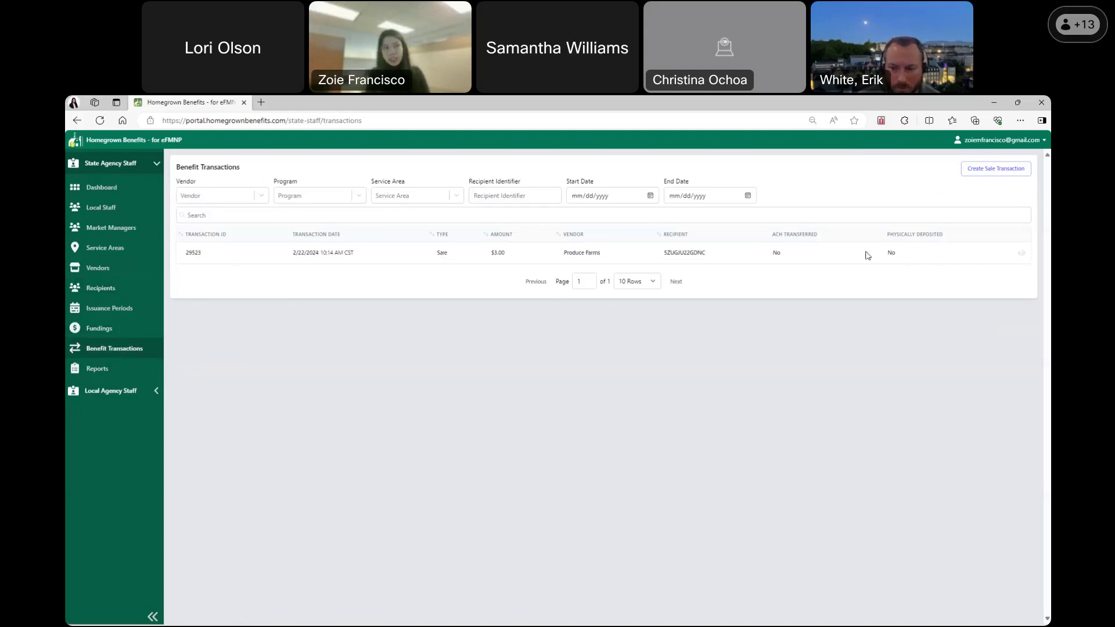
pyautogui.doubleClick(191, 254)
pyautogui.click(229, 257)
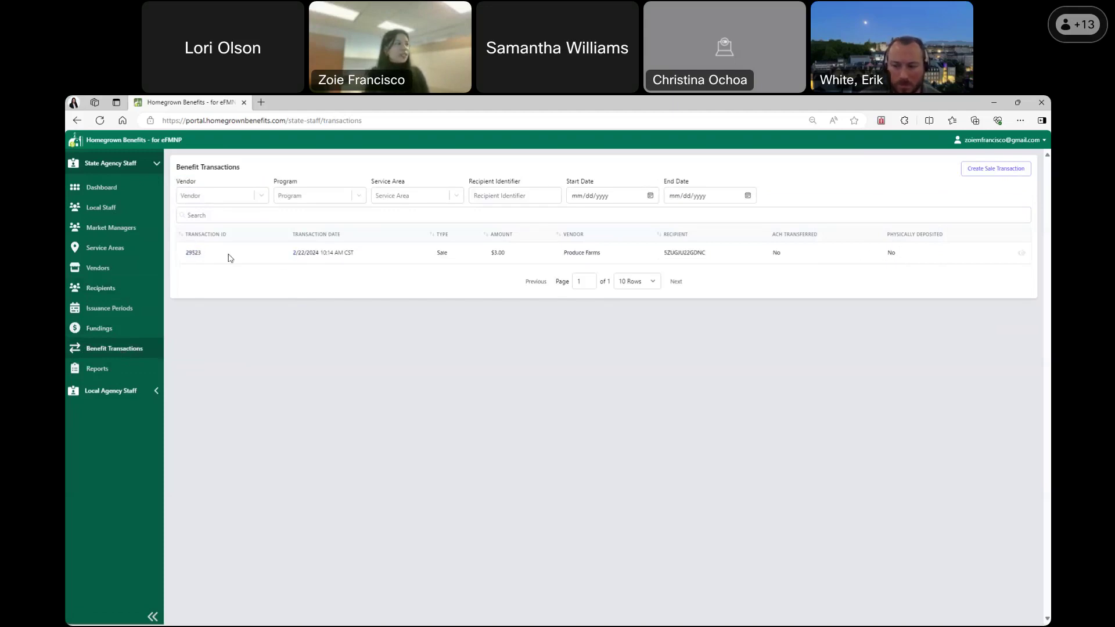
pyautogui.tripleClick(303, 255)
pyautogui.click(441, 277)
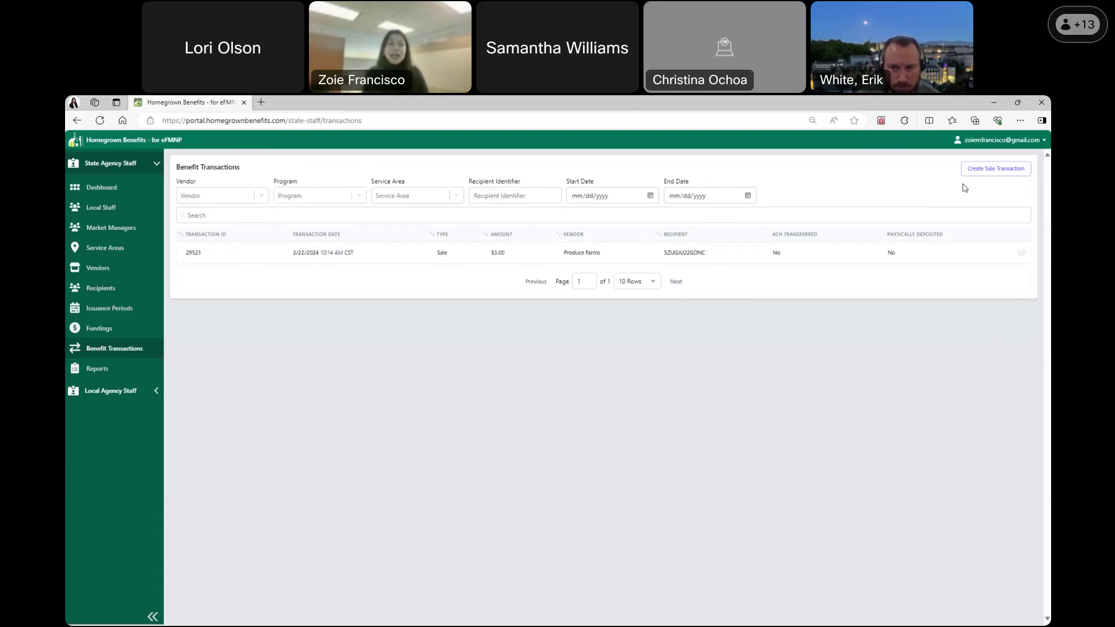
pyautogui.click(993, 172)
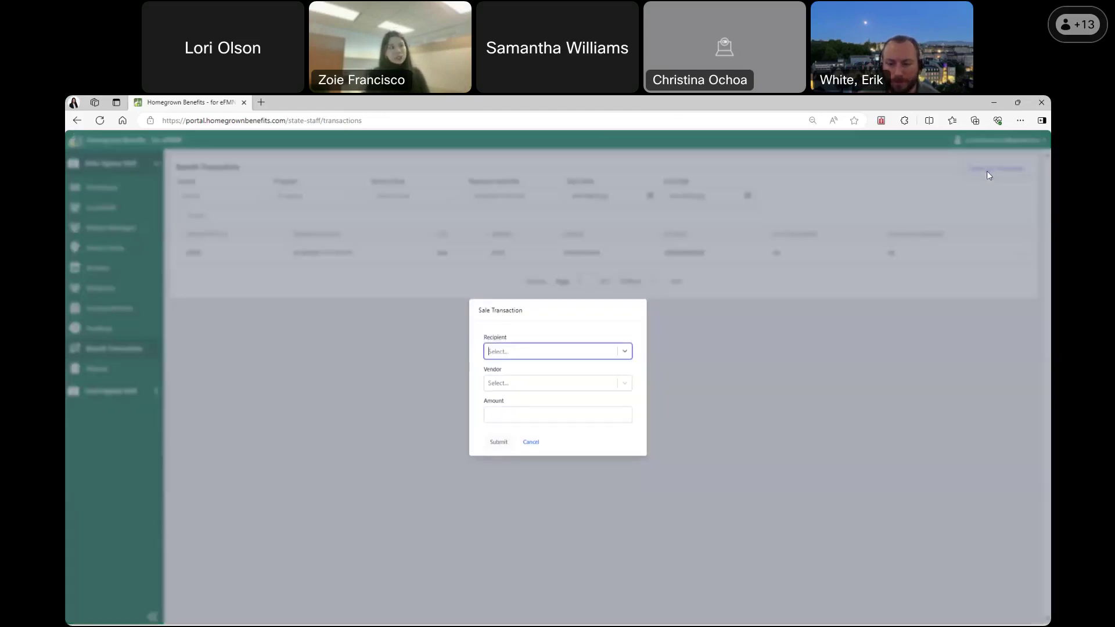
# - Record a $3.00 Produce Farms sale for the second recipient entry, creating transaction 29524
pyautogui.click(625, 354)
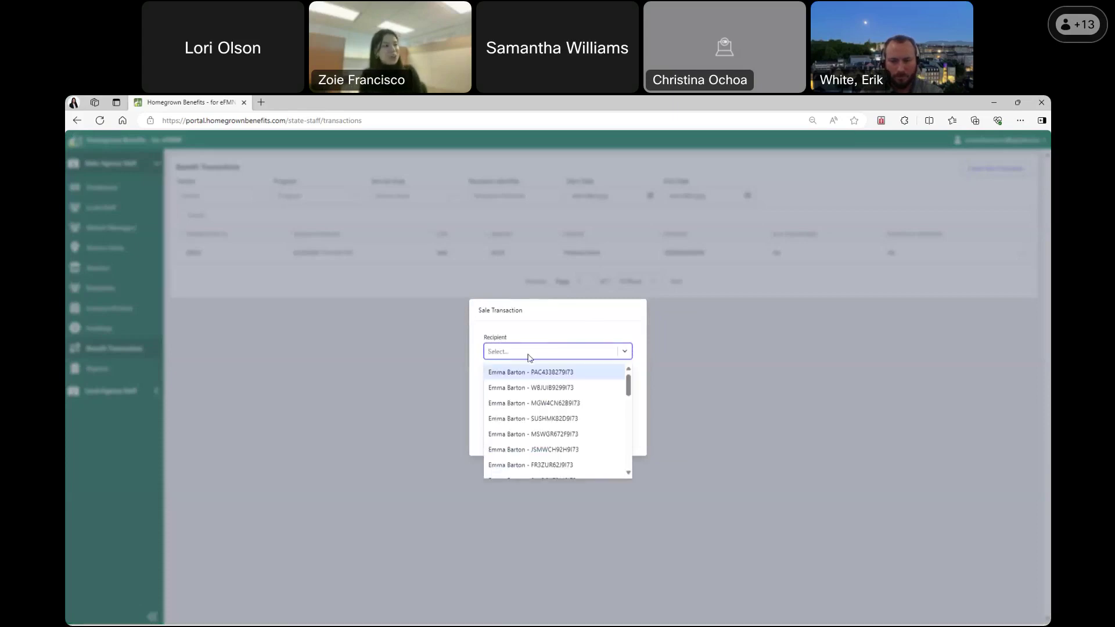
pyautogui.click(515, 388)
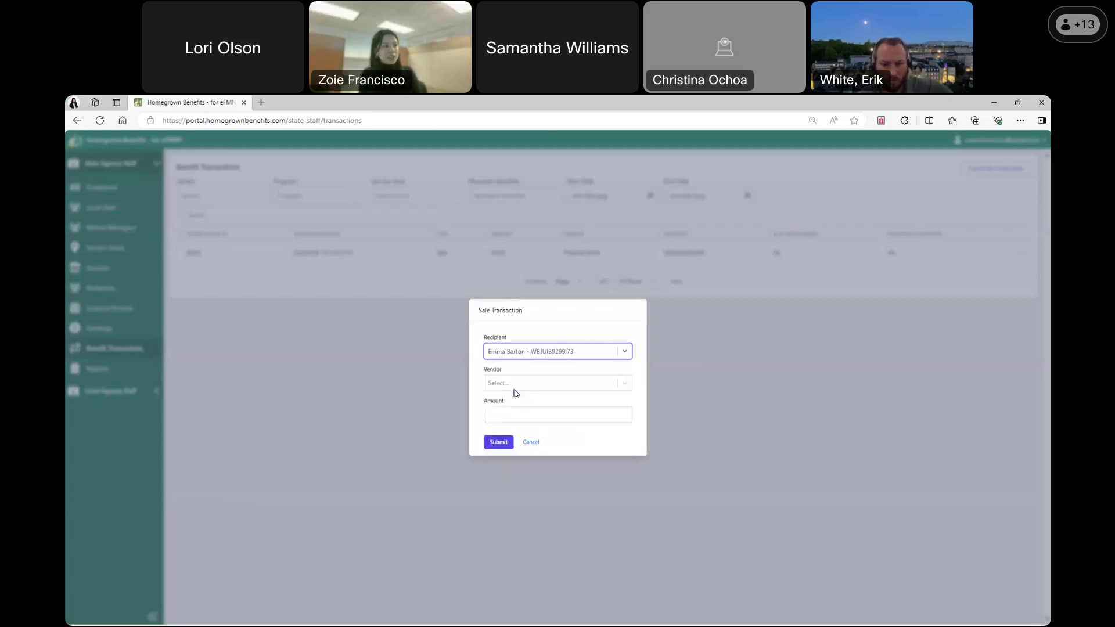
pyautogui.click(519, 386)
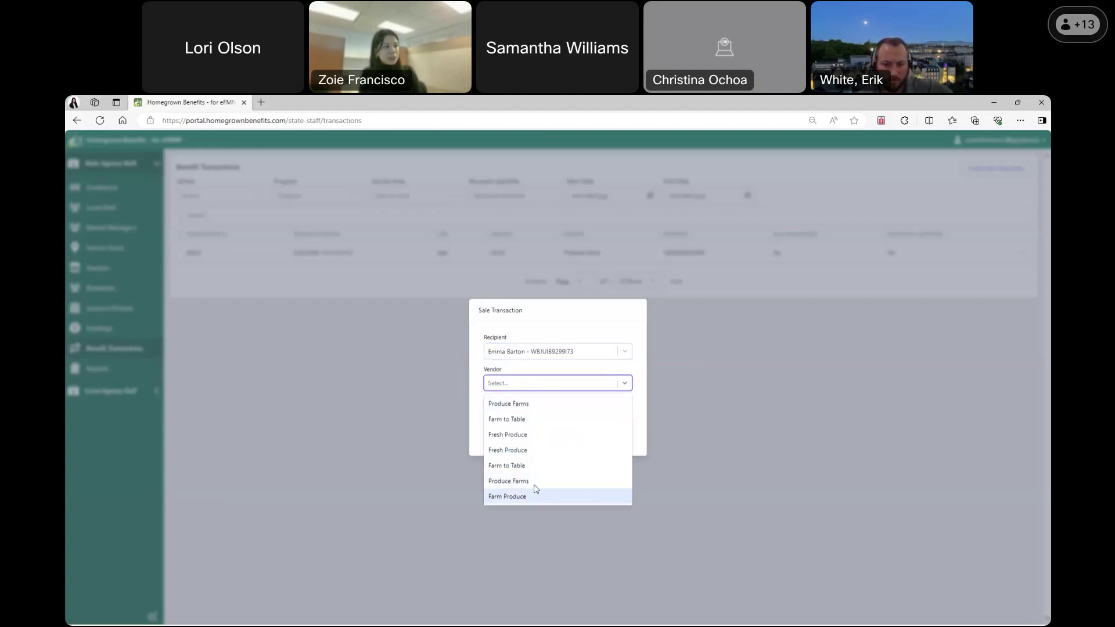
pyautogui.click(535, 481)
pyautogui.click(520, 409)
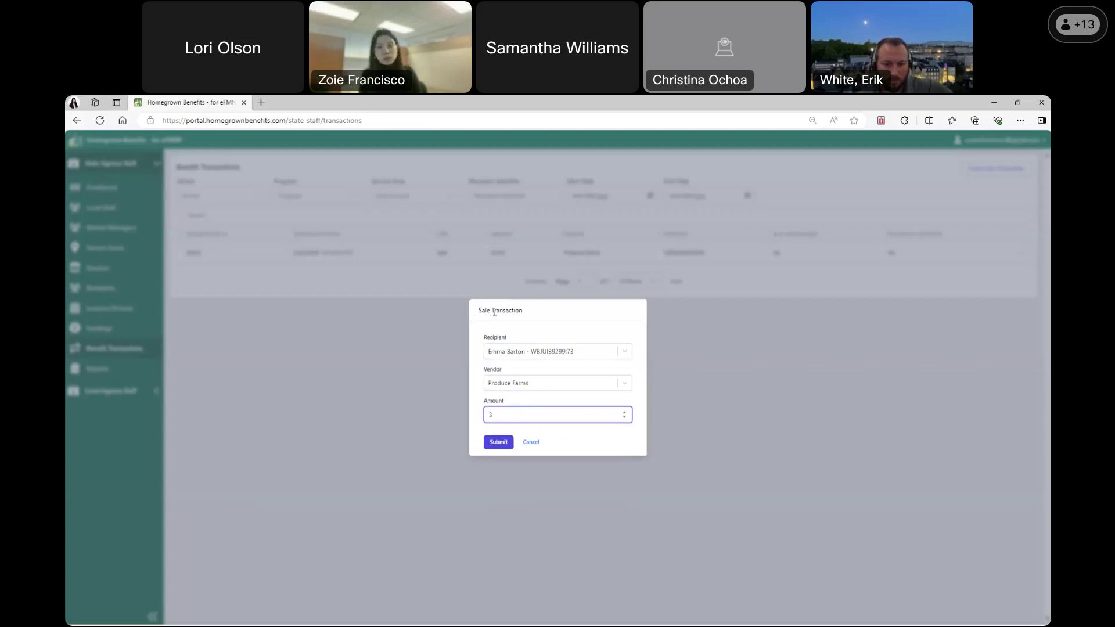
pyautogui.click(499, 444)
pyautogui.moveTo(181, 259); pyautogui.dragTo(904, 254)
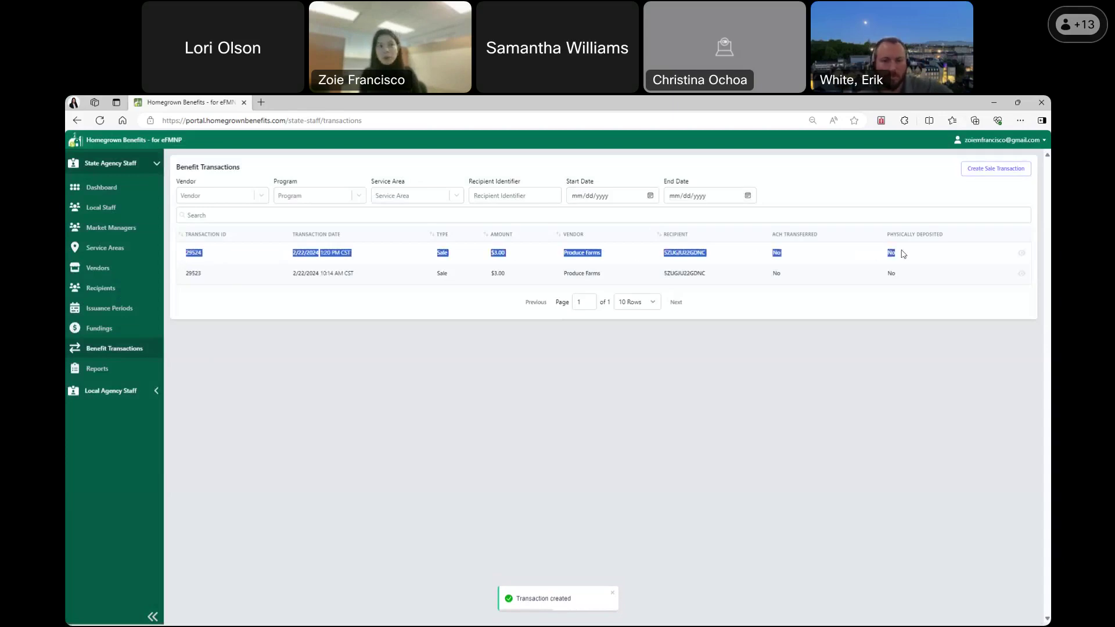
# - Inspect the ACH Transferred column and transaction 29523's date, time and ACH transferred value
pyautogui.click(791, 264)
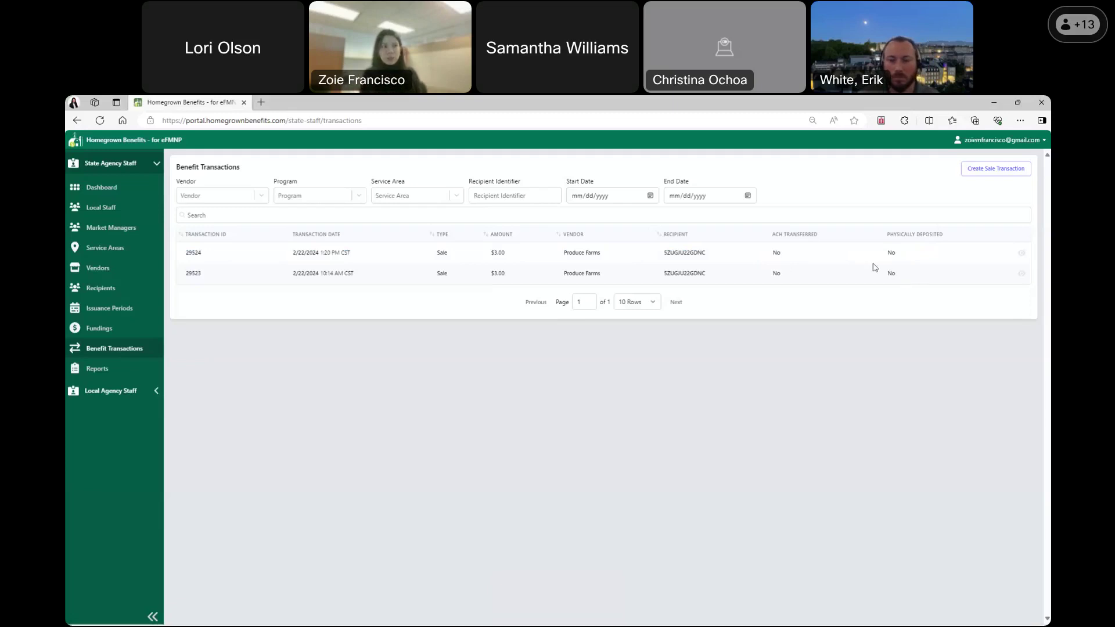
pyautogui.moveTo(765, 237); pyautogui.dragTo(822, 235)
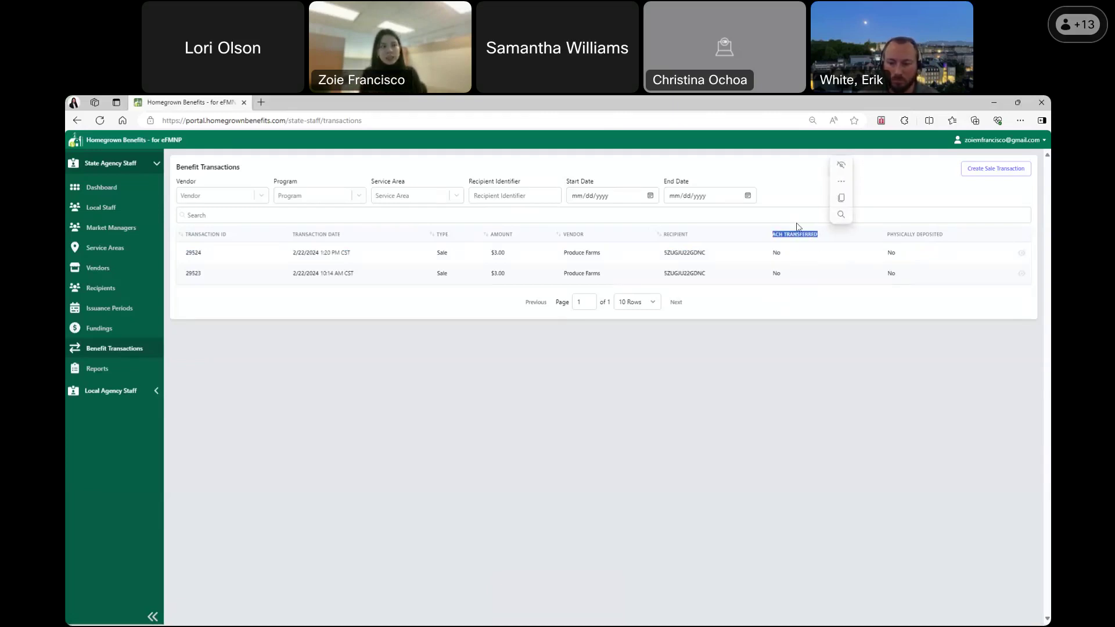
pyautogui.click(775, 270)
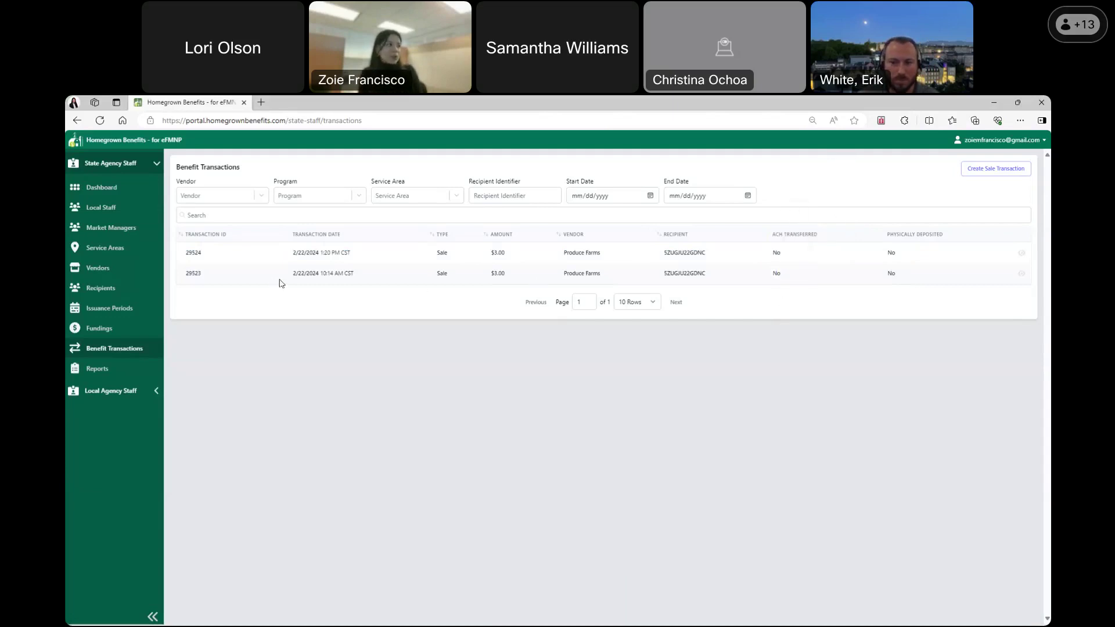
pyautogui.moveTo(280, 283); pyautogui.dragTo(365, 273)
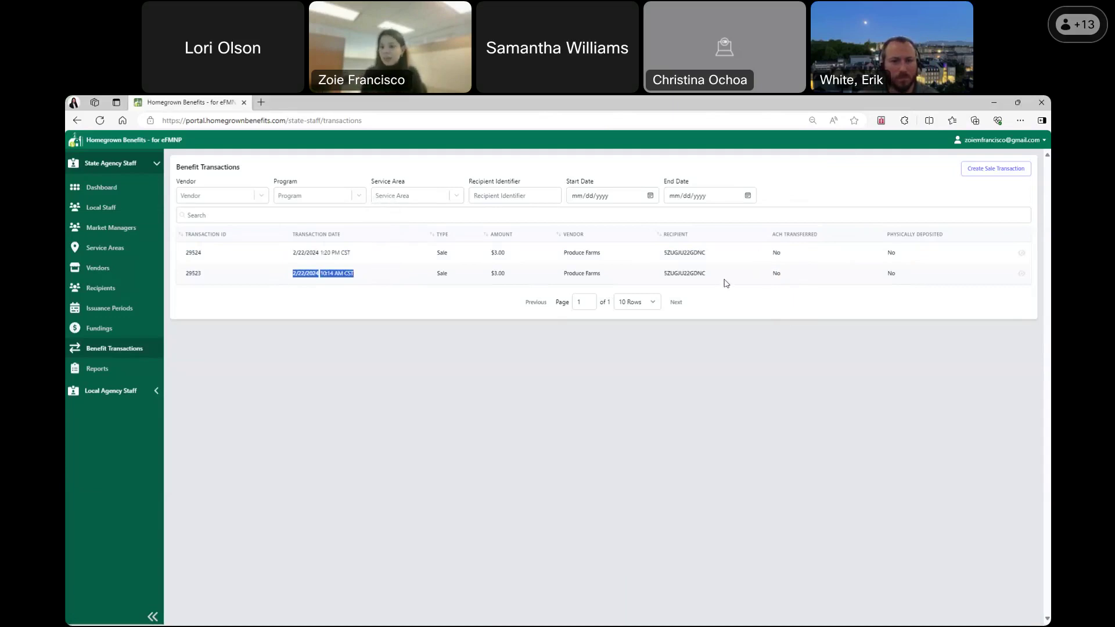
pyautogui.doubleClick(775, 274)
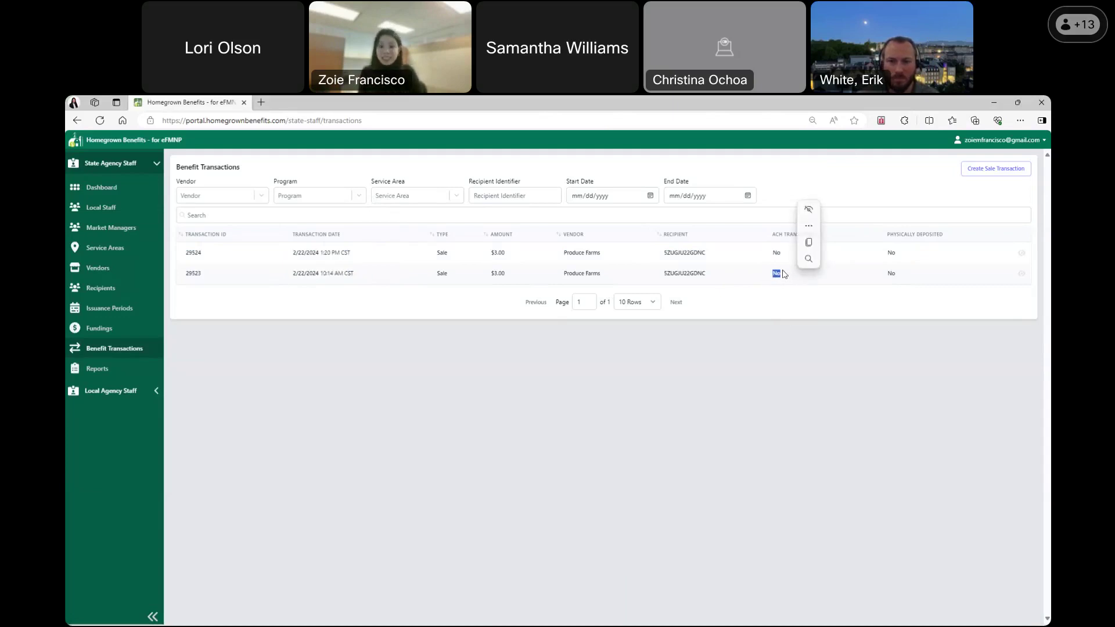
pyautogui.click(781, 291)
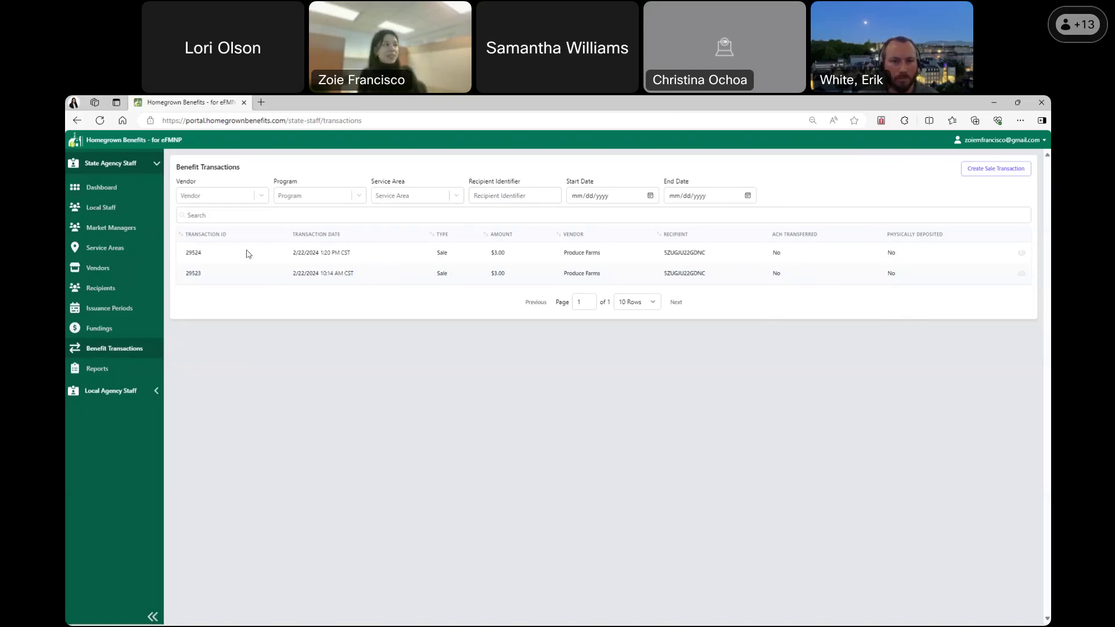
# - Review transaction 29524's details, then go to the Reports page
pyautogui.moveTo(389, 266); pyautogui.dragTo(900, 256)
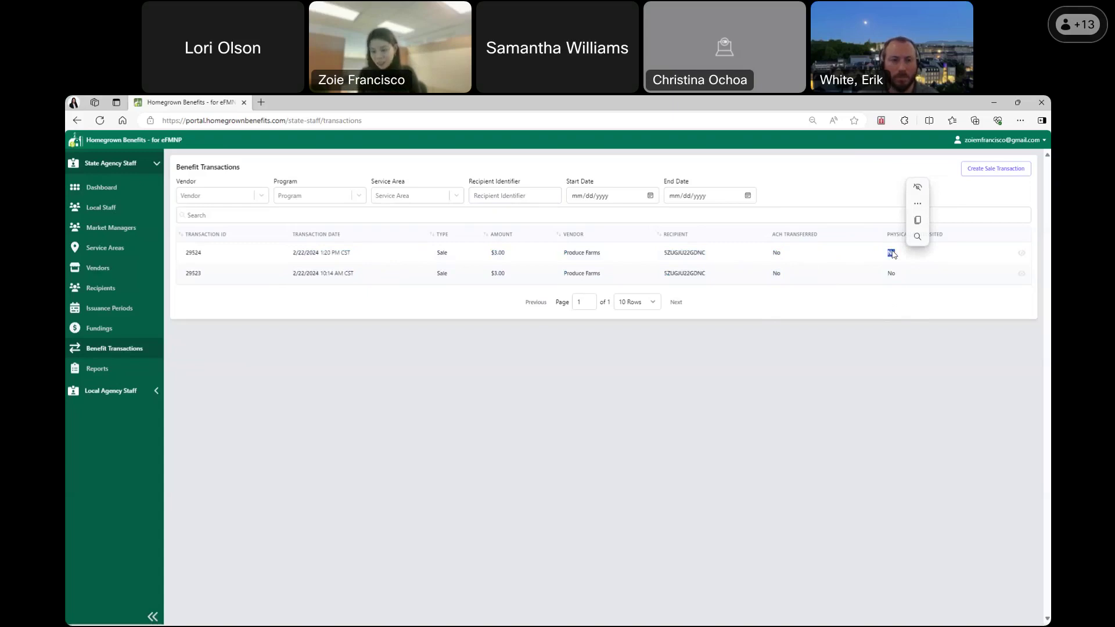
pyautogui.click(742, 374)
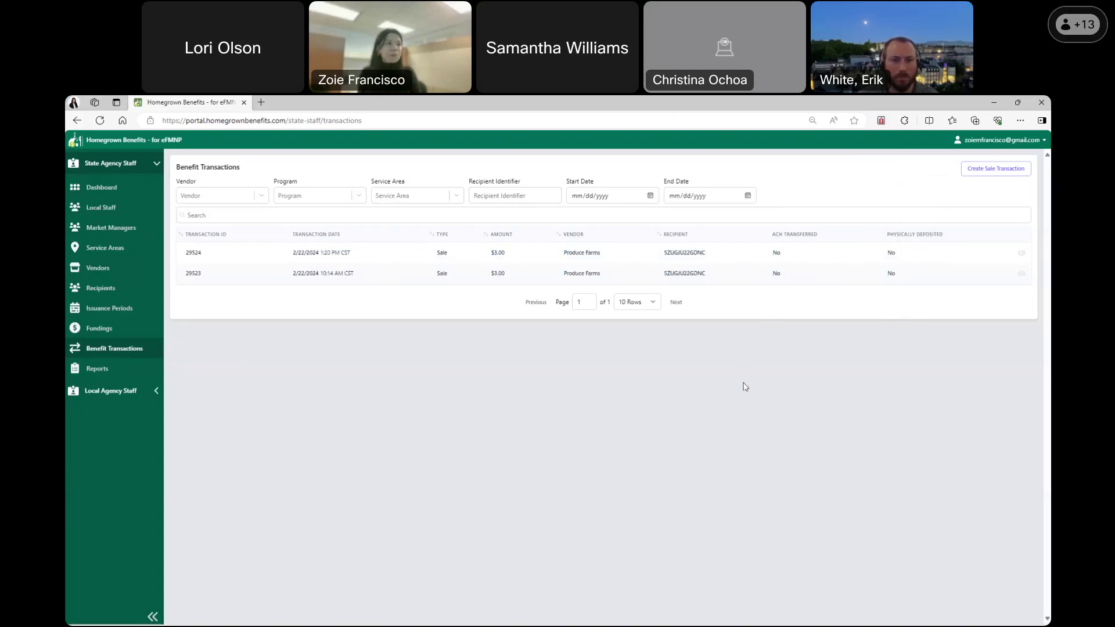
pyautogui.click(97, 369)
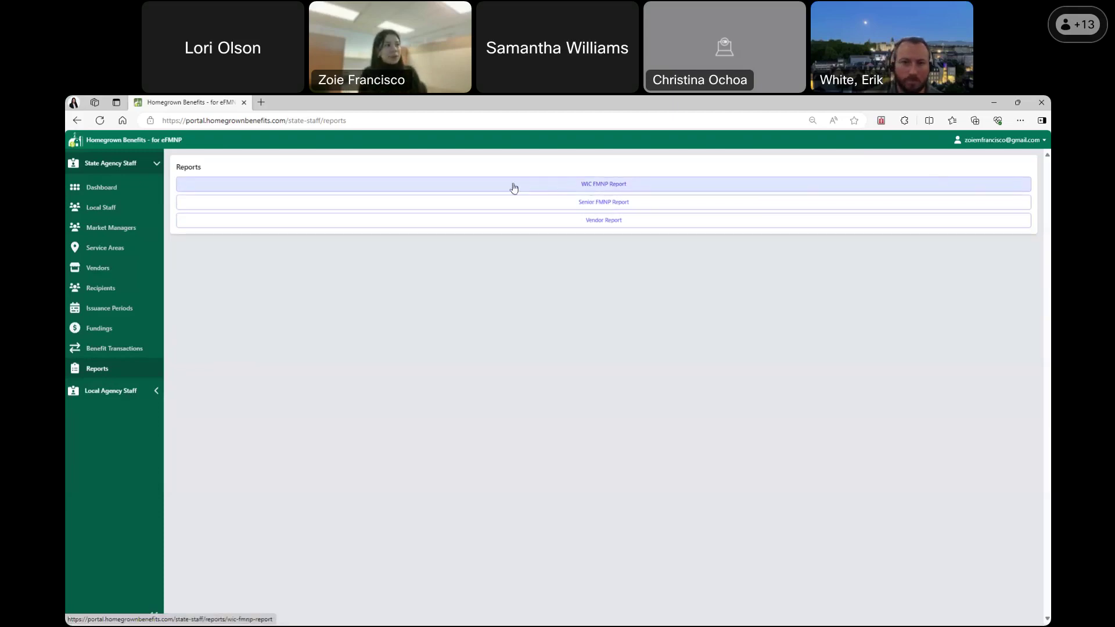
# - Run the WIC FMNP Report for 2/1/2024–2/29/2024, then open the Senior FMNP Report
pyautogui.click(567, 182)
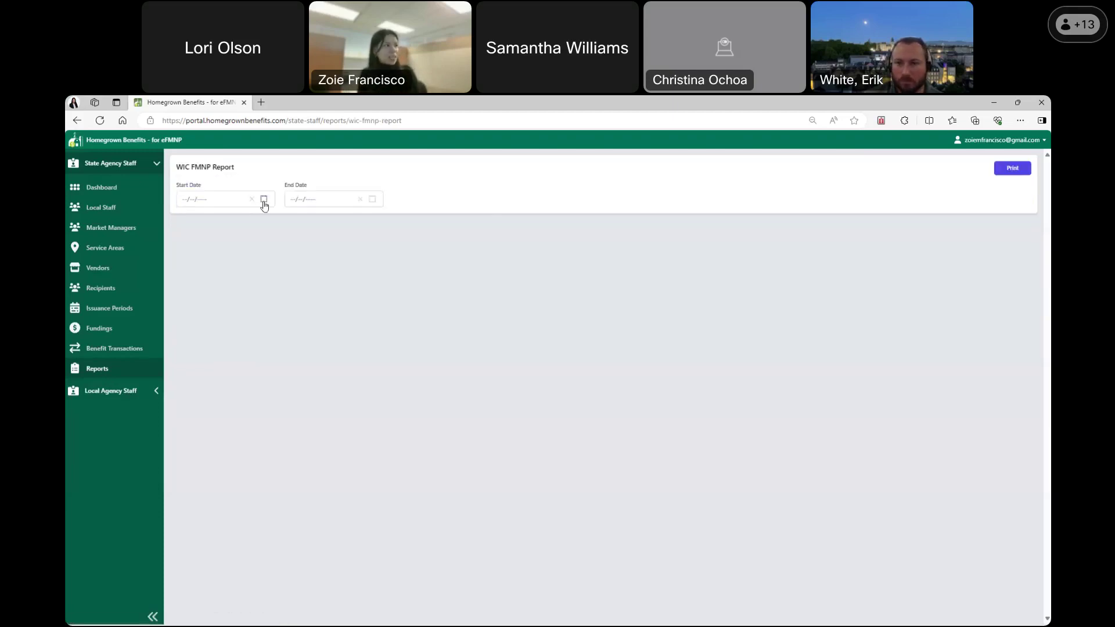
pyautogui.click(264, 200)
pyautogui.click(244, 256)
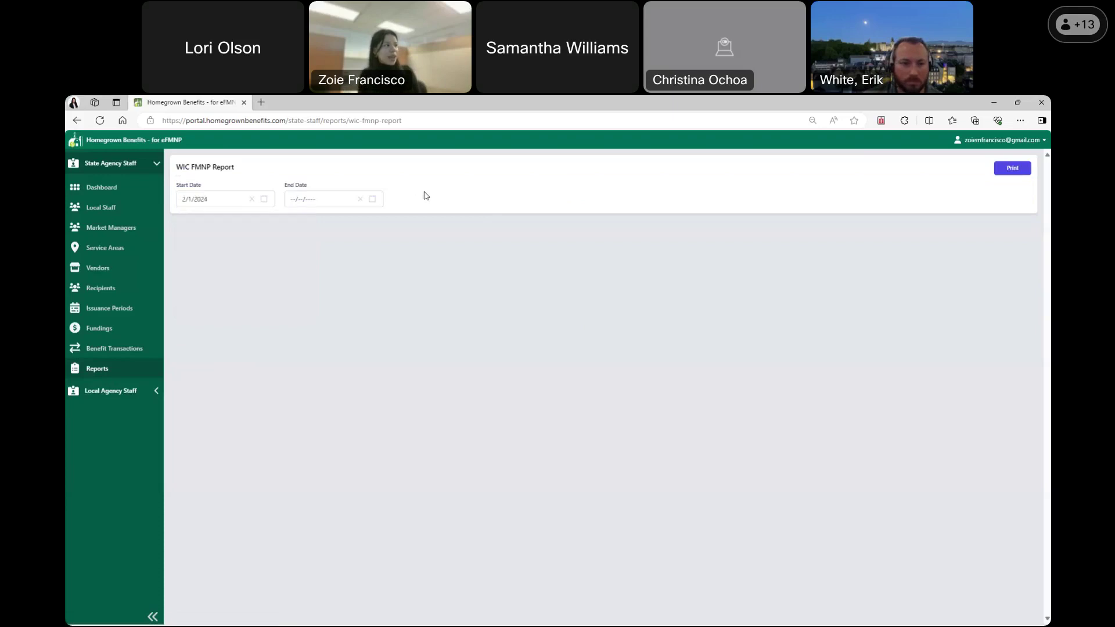
pyautogui.click(373, 199)
pyautogui.click(365, 313)
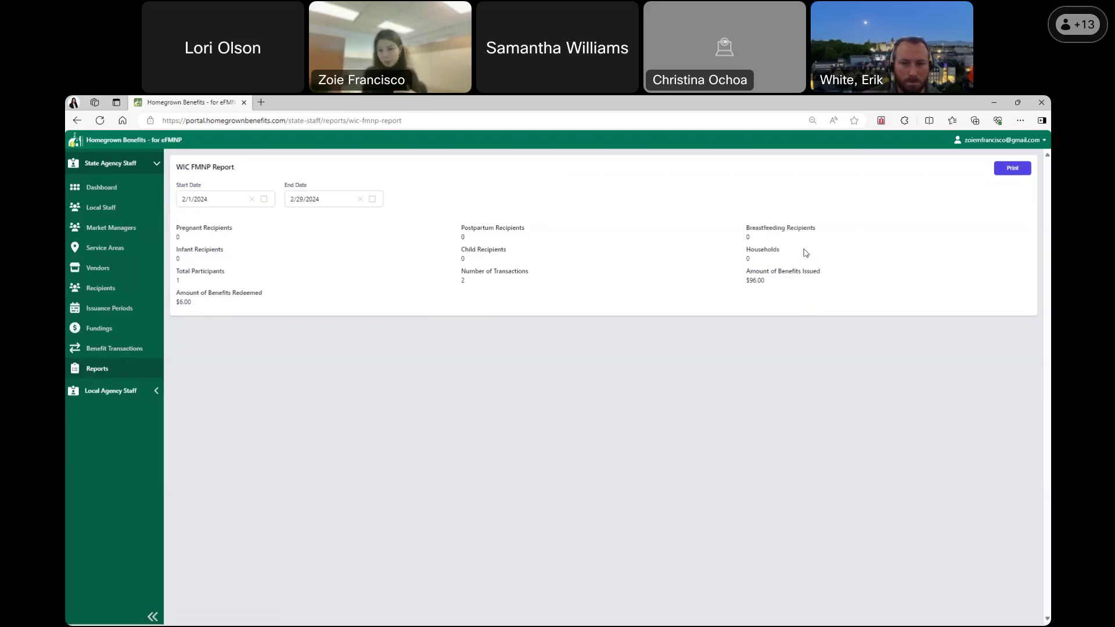
pyautogui.click(139, 371)
pyautogui.click(535, 202)
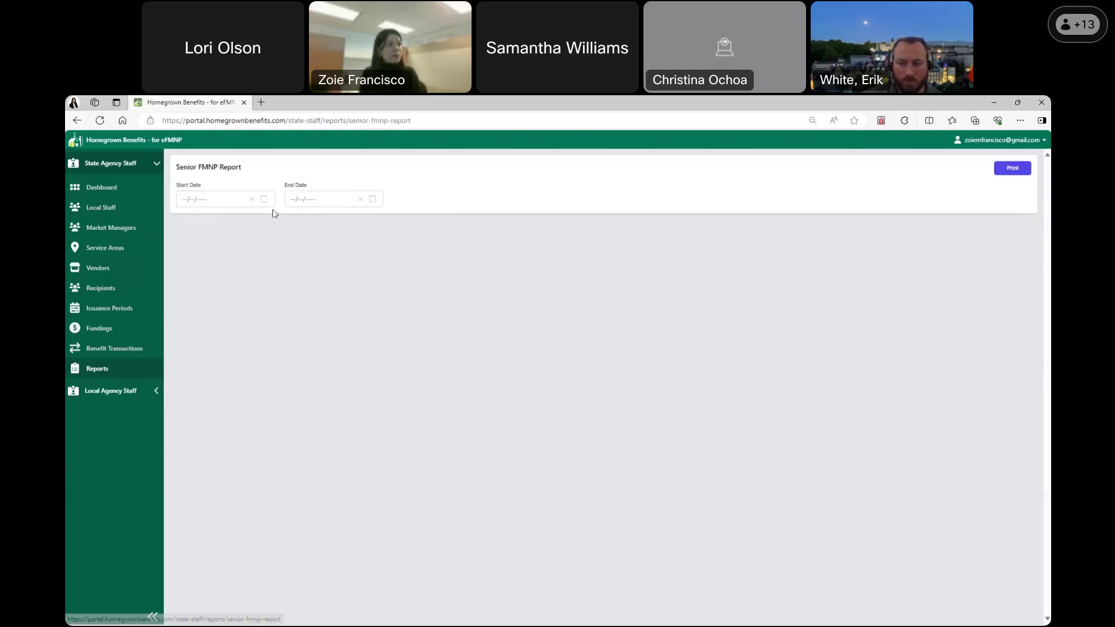
# - Set the Senior FMNP Report range to 2/1/2024–2/29/2024 and expand Local Agency Staff
pyautogui.click(265, 200)
pyautogui.click(244, 256)
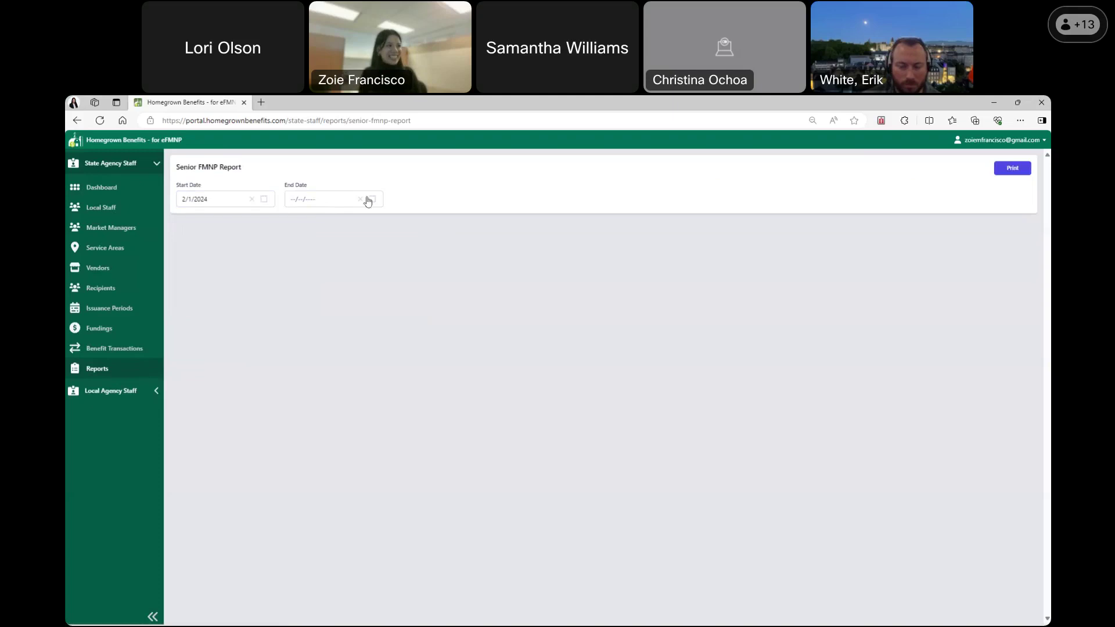
pyautogui.click(373, 199)
pyautogui.click(350, 313)
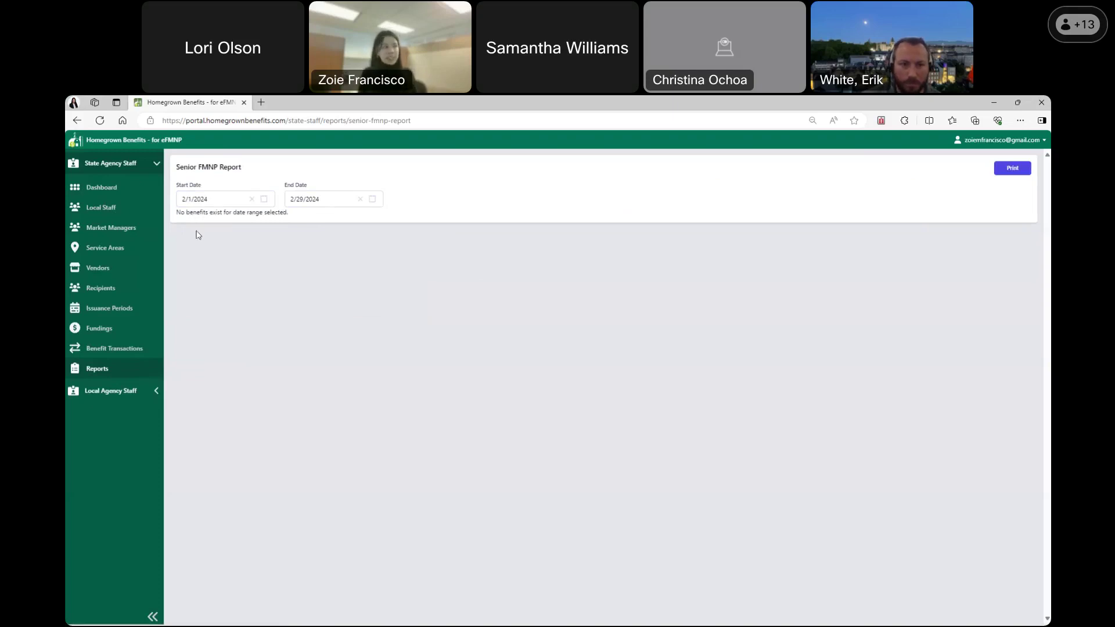
pyautogui.click(141, 392)
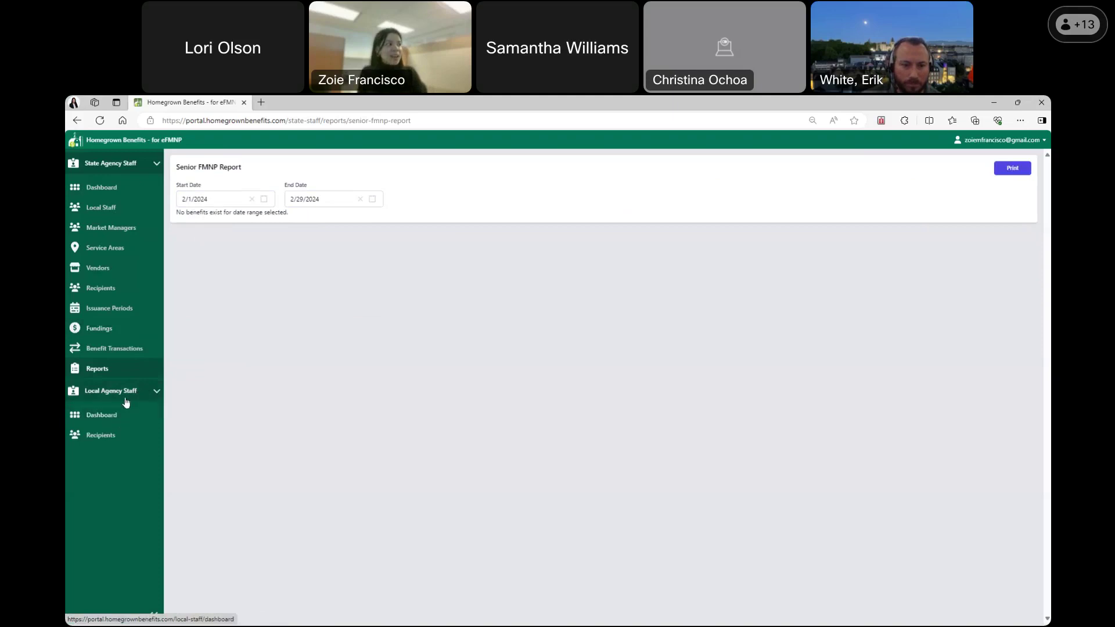
# - Collapse State Agency Staff, view the local agency Dashboard, then the Recipients list
pyautogui.click(147, 170)
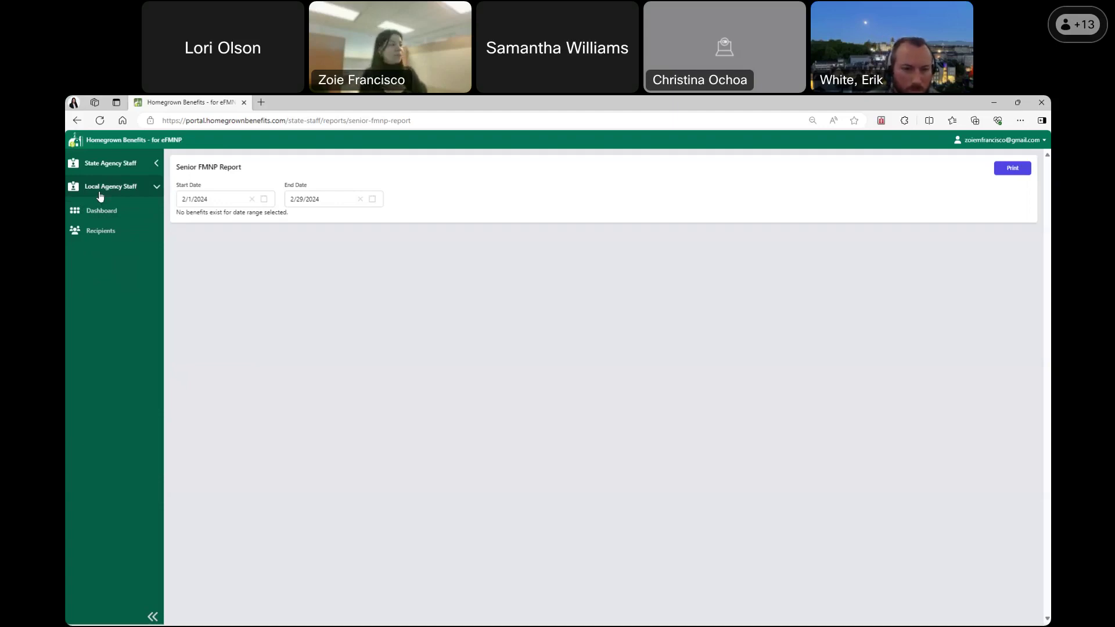
pyautogui.click(108, 213)
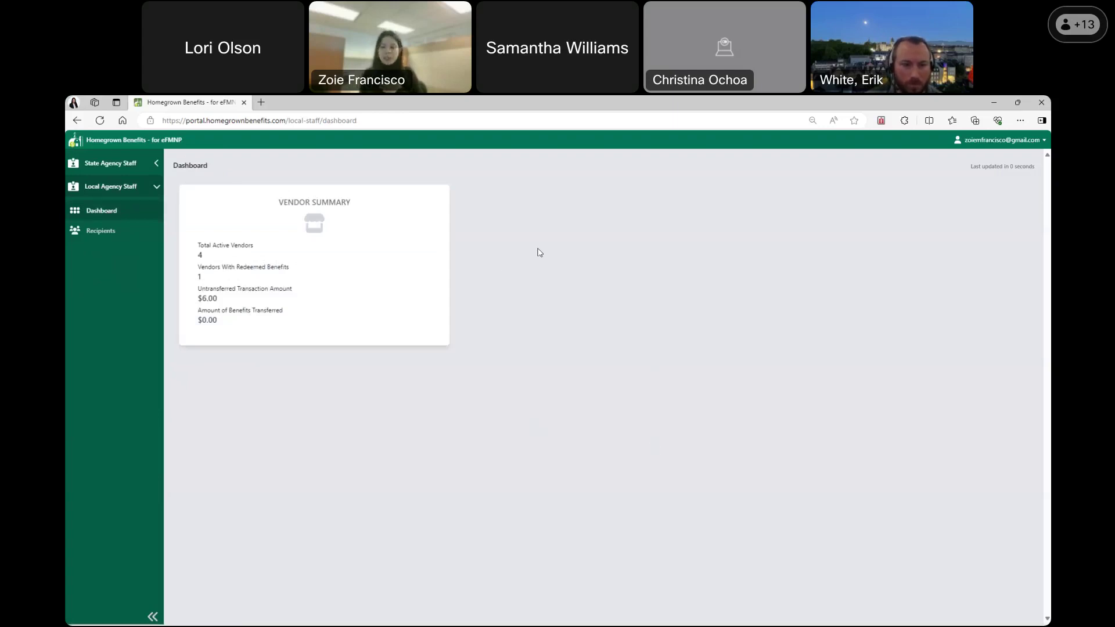
pyautogui.click(99, 233)
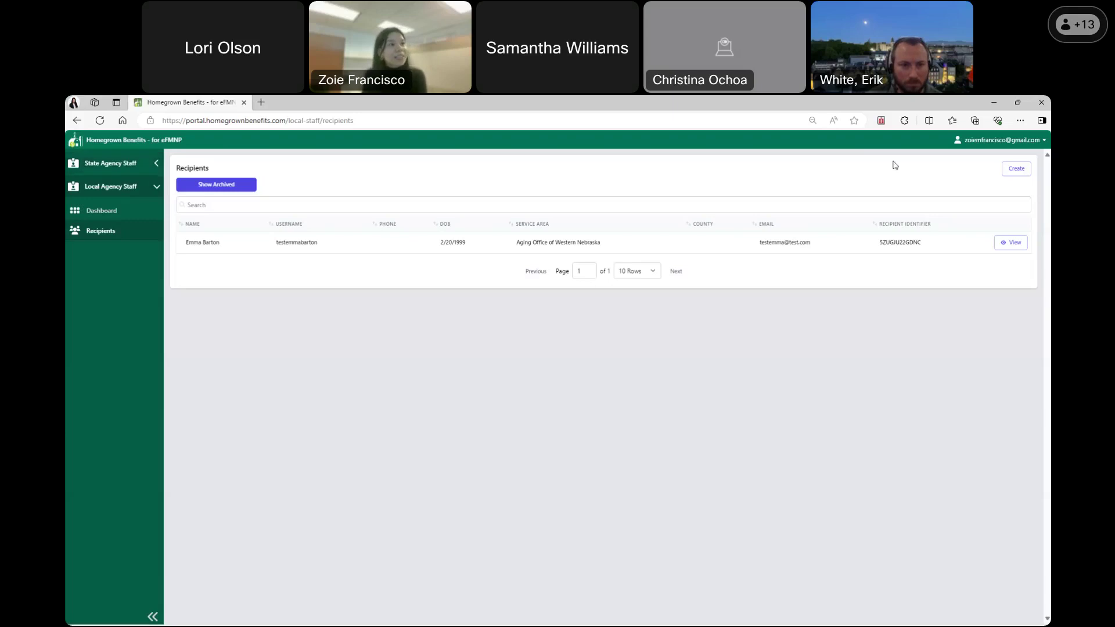
# - Log out of the portal from the account menu at top right
pyautogui.click(1014, 145)
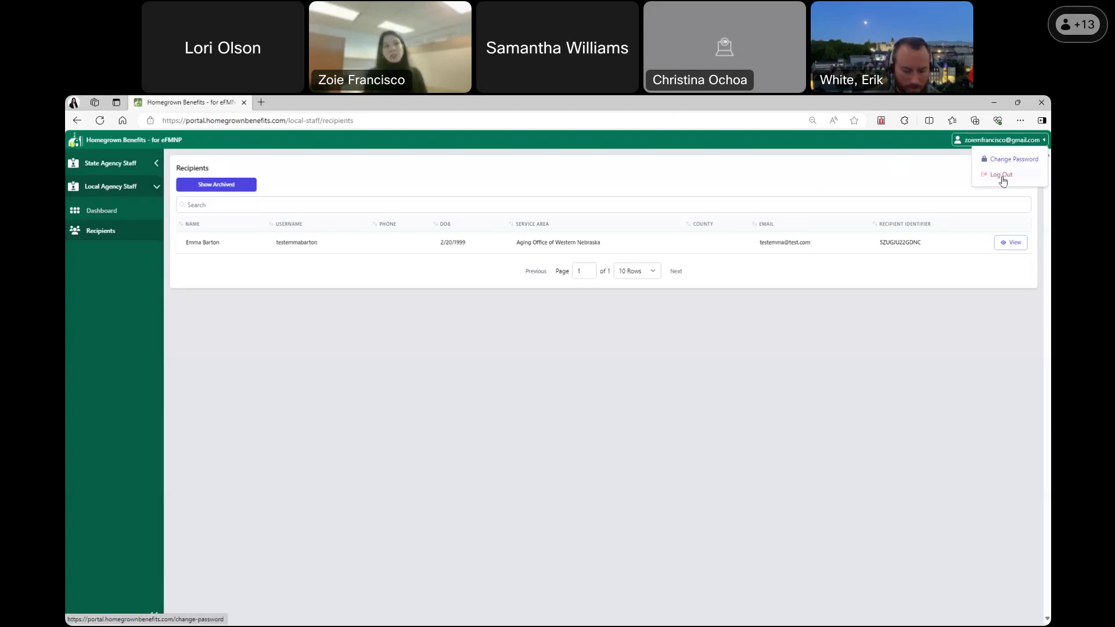
pyautogui.click(1007, 144)
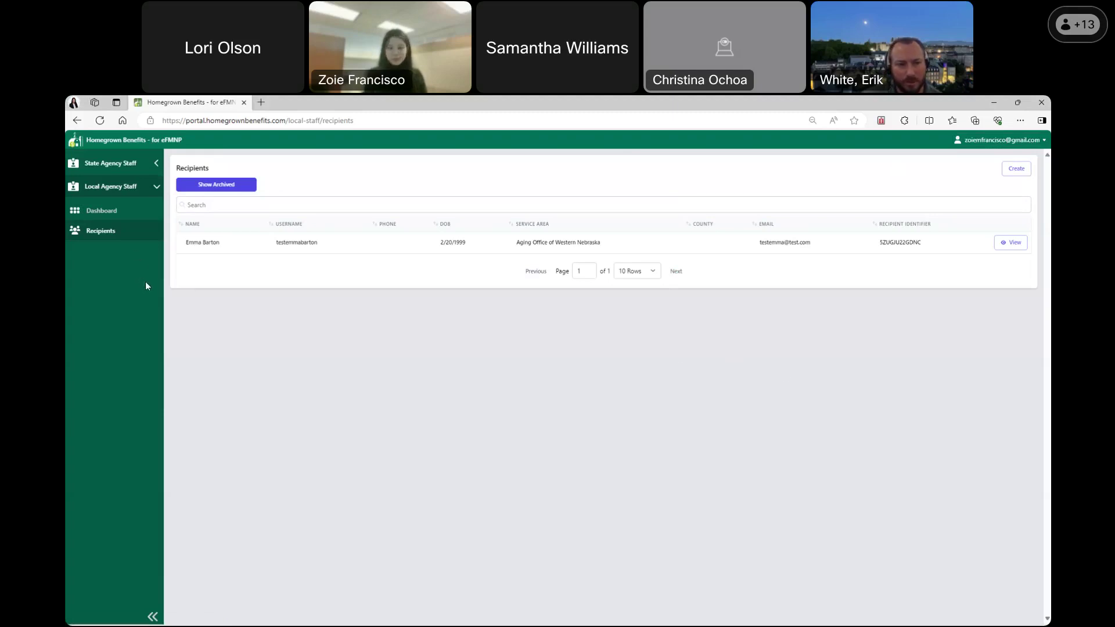
pyautogui.click(1011, 142)
pyautogui.click(1010, 172)
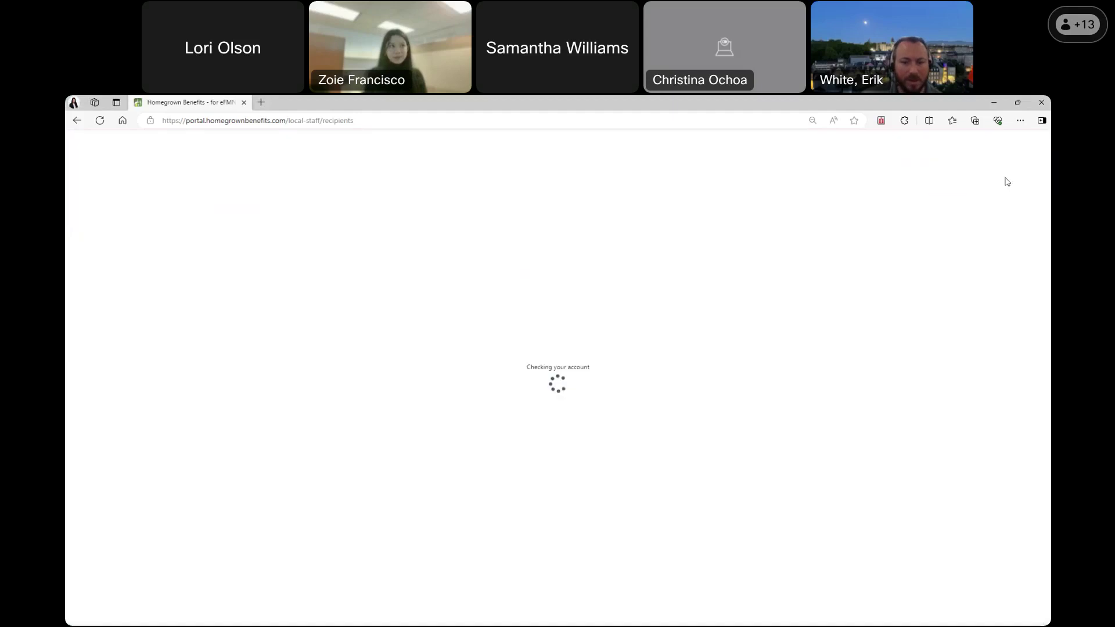